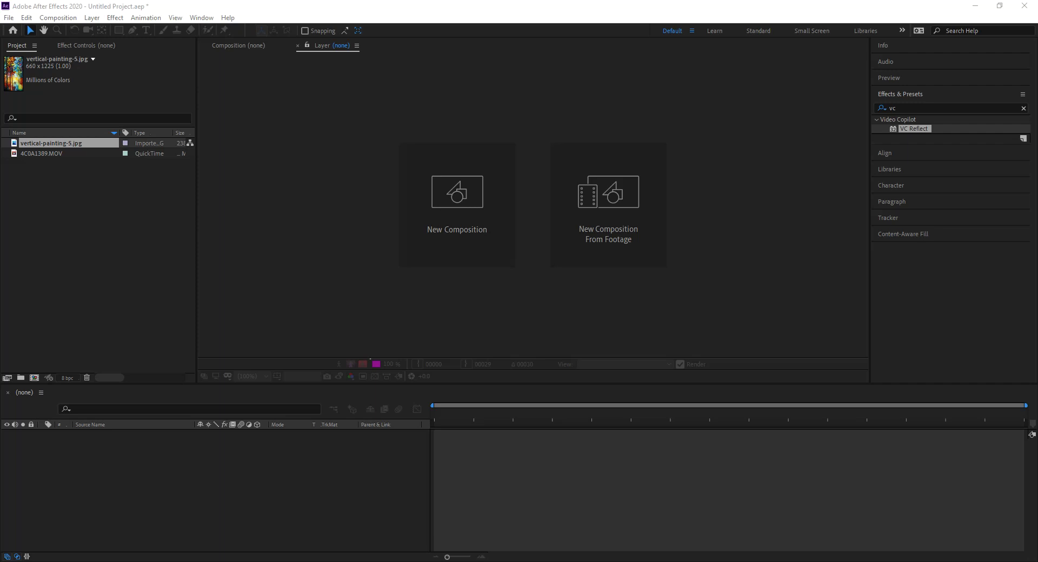
- Create a composition named 4C0A1389 from the 4C0A1389.MOV footage
left_click(40, 150)
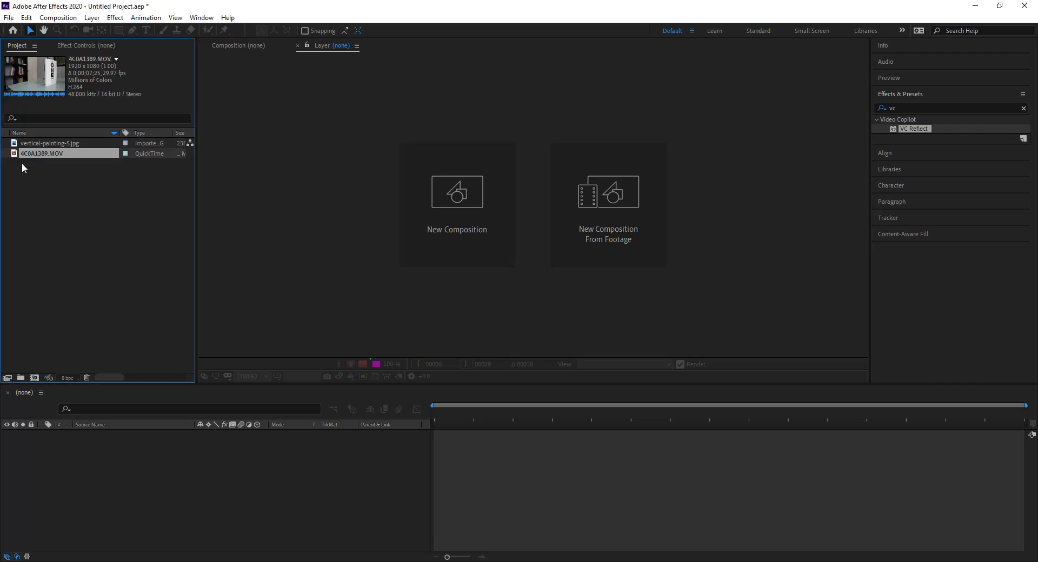
left_click_drag(16, 156, 33, 378)
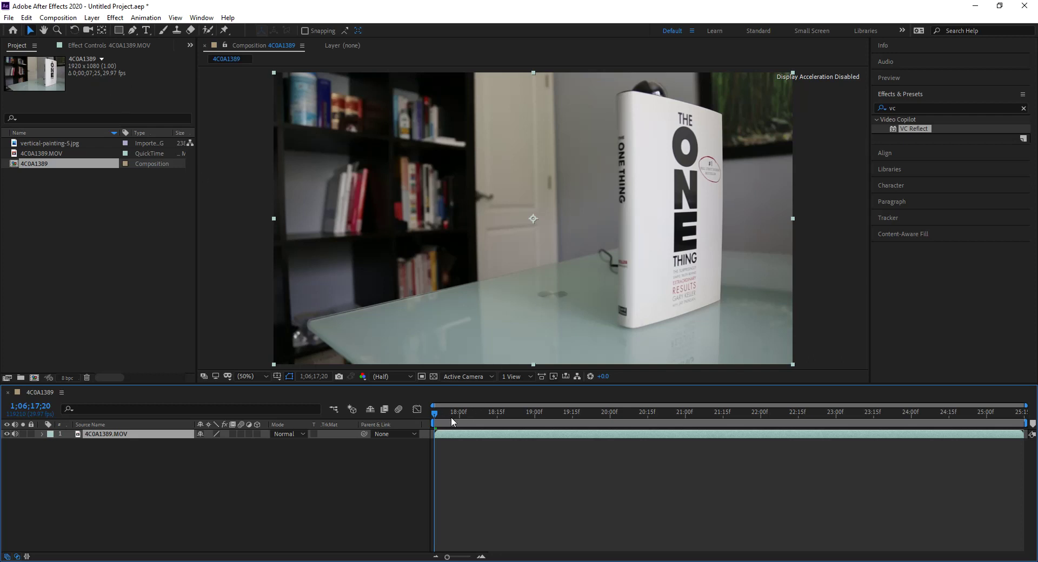
- Change the composition's start timecode from 1;06;17;20 to 0;00;00;00 in Composition Settings
left_click_drag(442, 412, 4, 405)
key("ctrl+k")
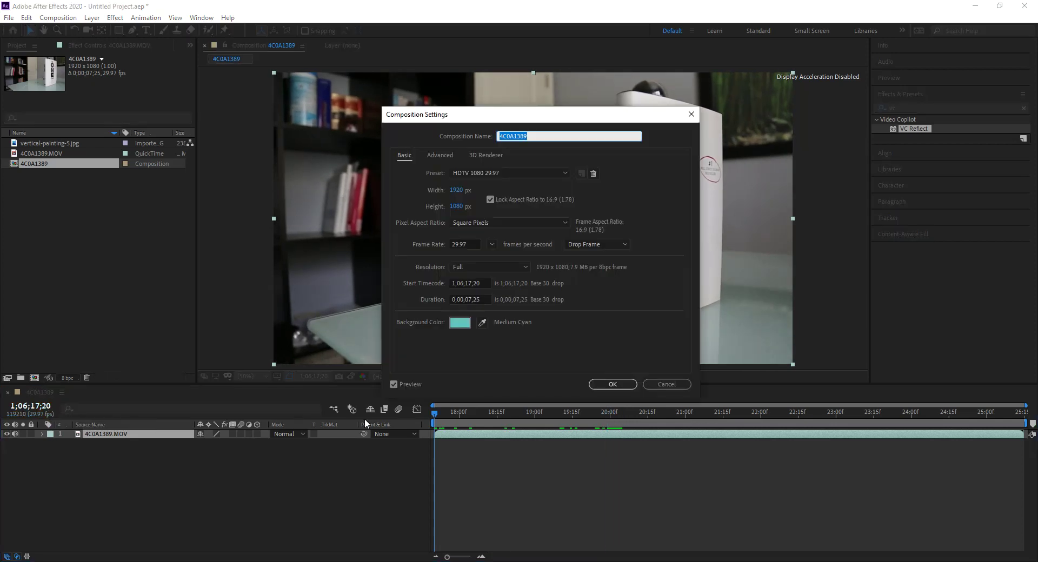
left_click(486, 283)
type("0")
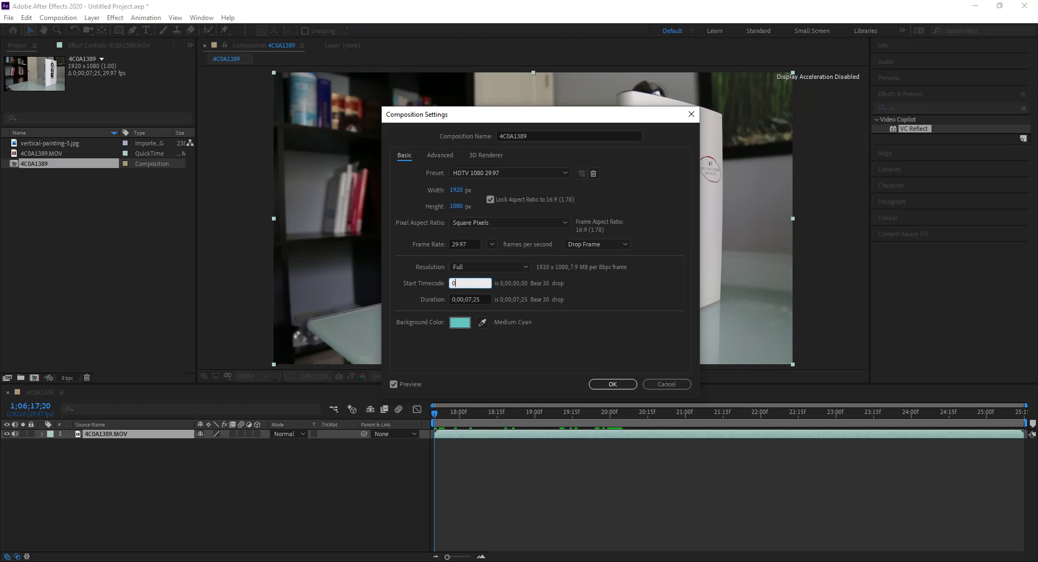
key("Return")
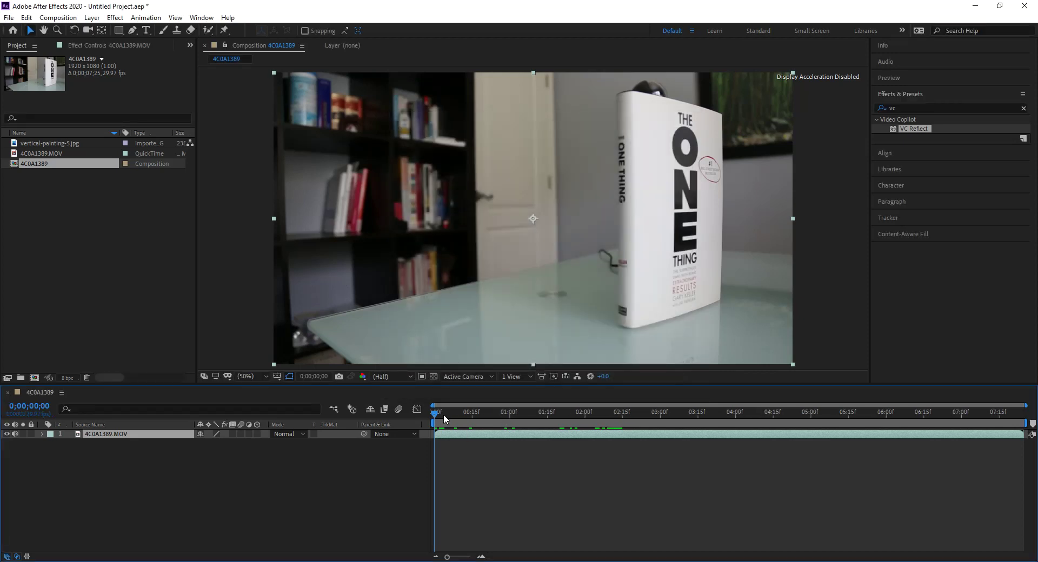
left_click_drag(443, 414, 623, 428)
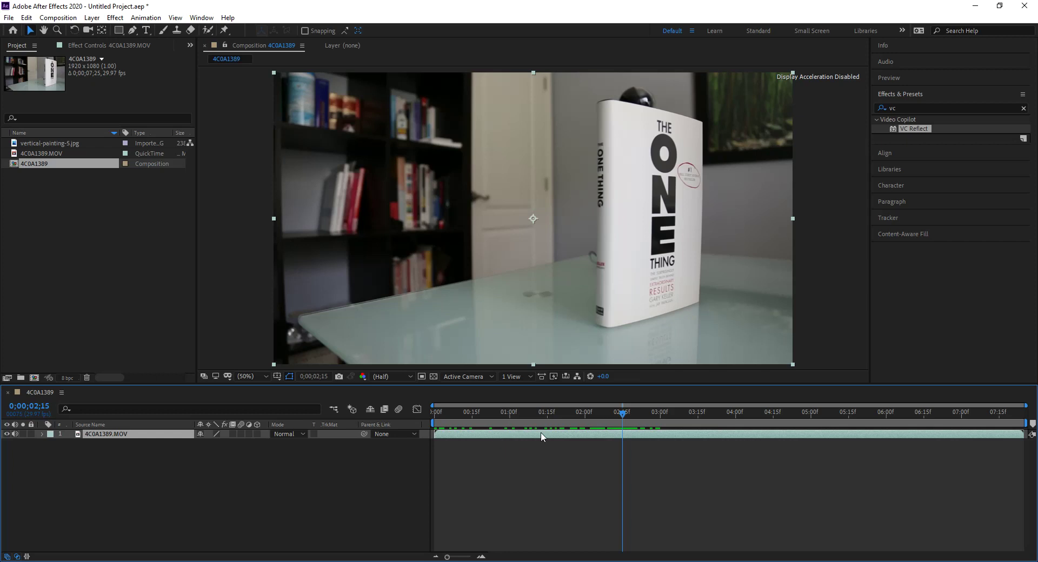
- Trim the comp to a work area from 0;00;02;15 to 0;00;05;15, then scrub the result
key("n")
left_click_drag(759, 413, 849, 427)
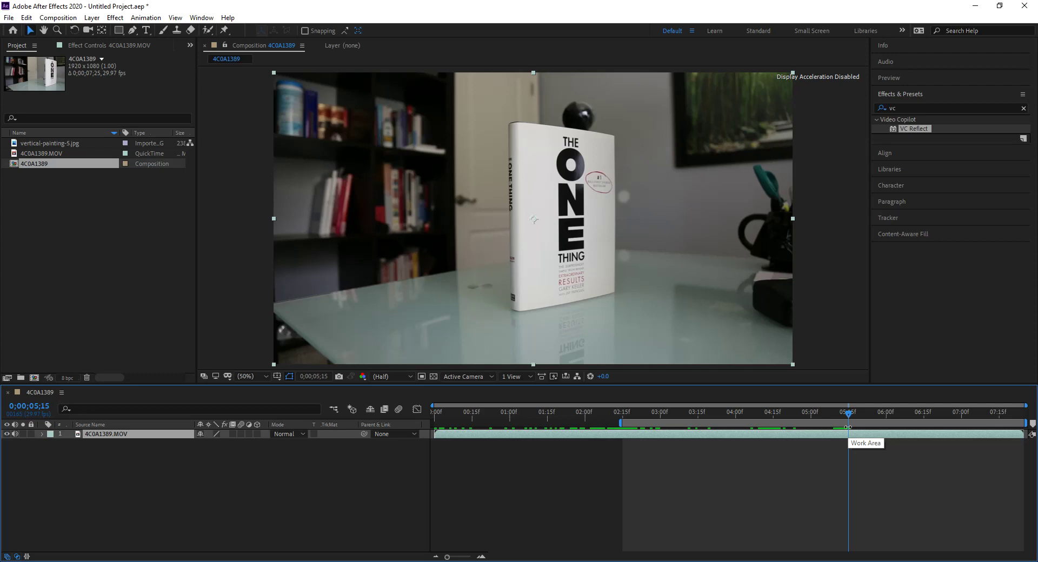
key("n")
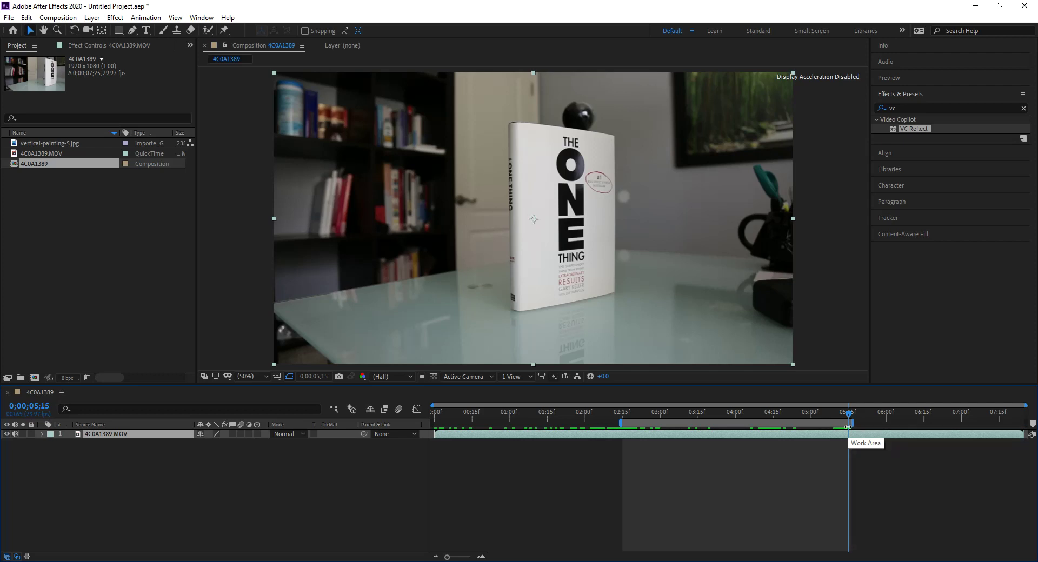
right_click(809, 422)
left_click(852, 456)
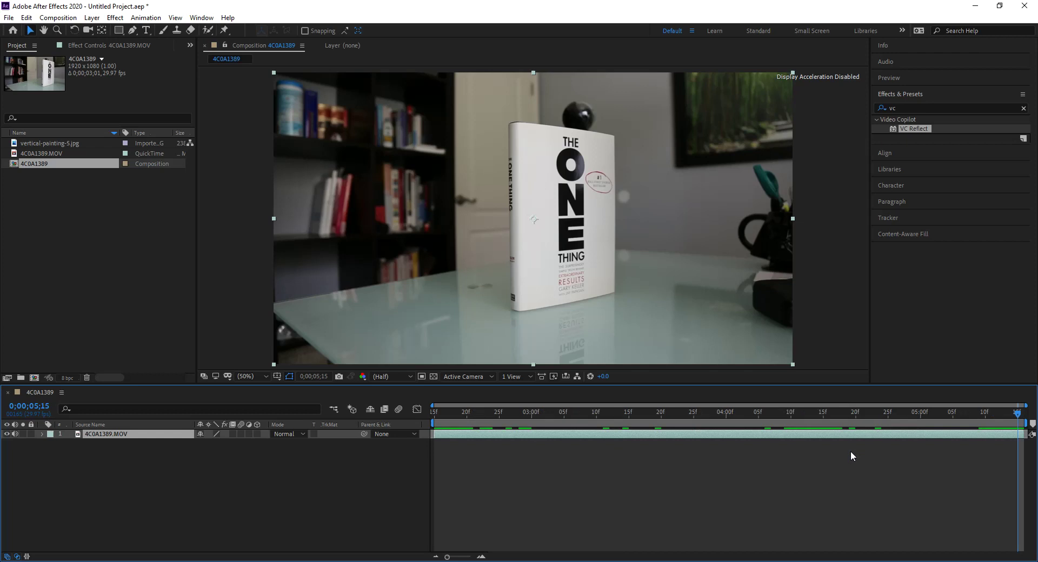
left_click_drag(453, 410, 946, 414)
left_click_drag(945, 451, 440, 478)
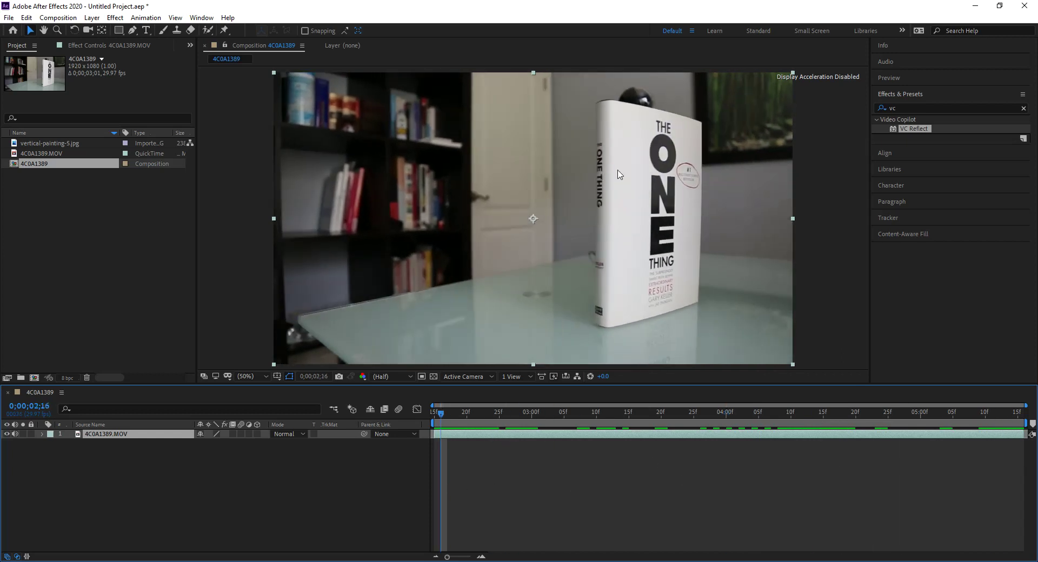
- Select vertical-painting-5.jpg, go to the first frame, clear the 'vc' effects search, expand Tracker
left_click(38, 145)
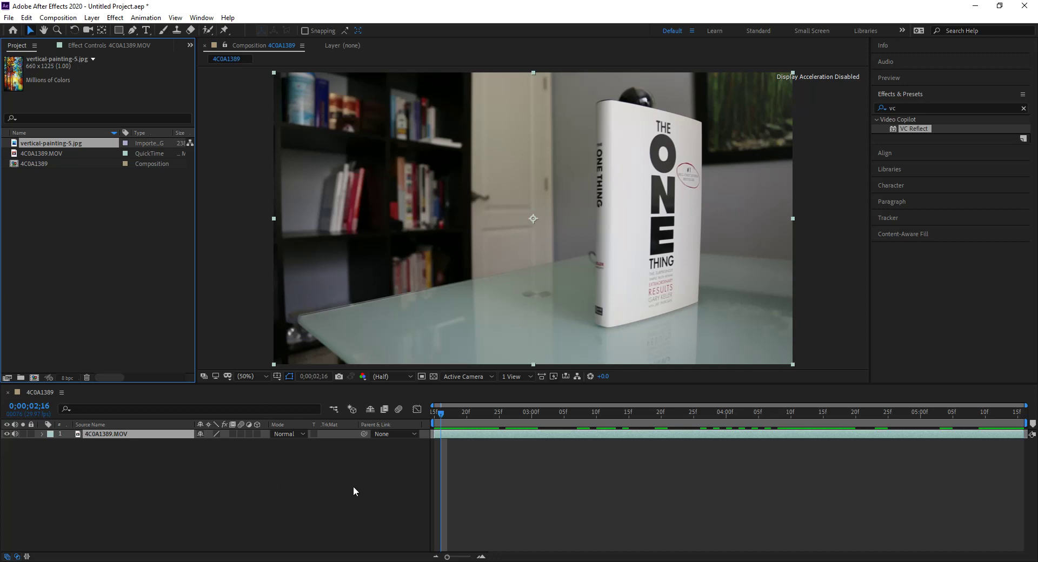
left_click(433, 414)
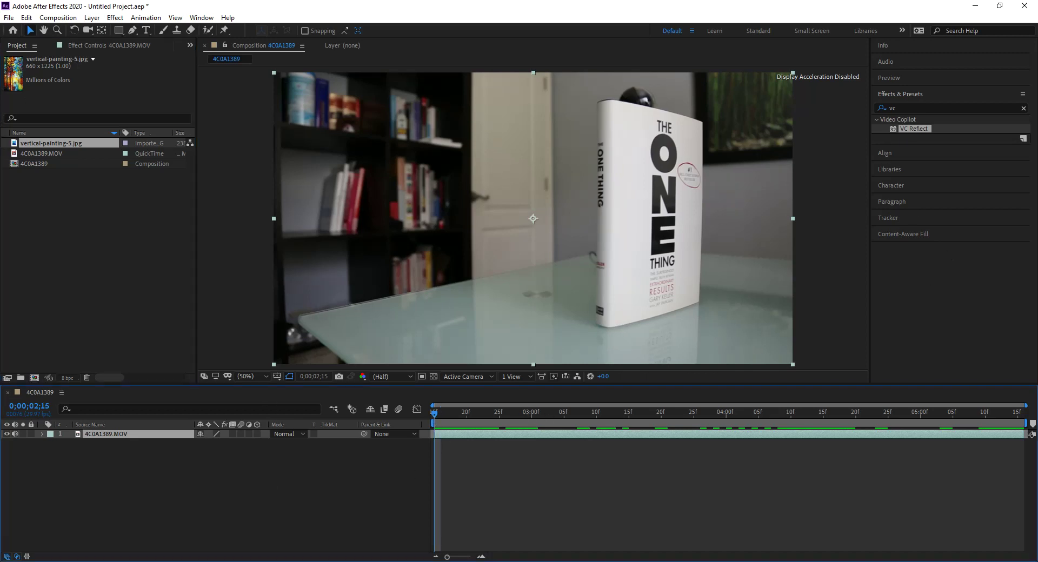
left_click(1025, 111)
left_click(1023, 109)
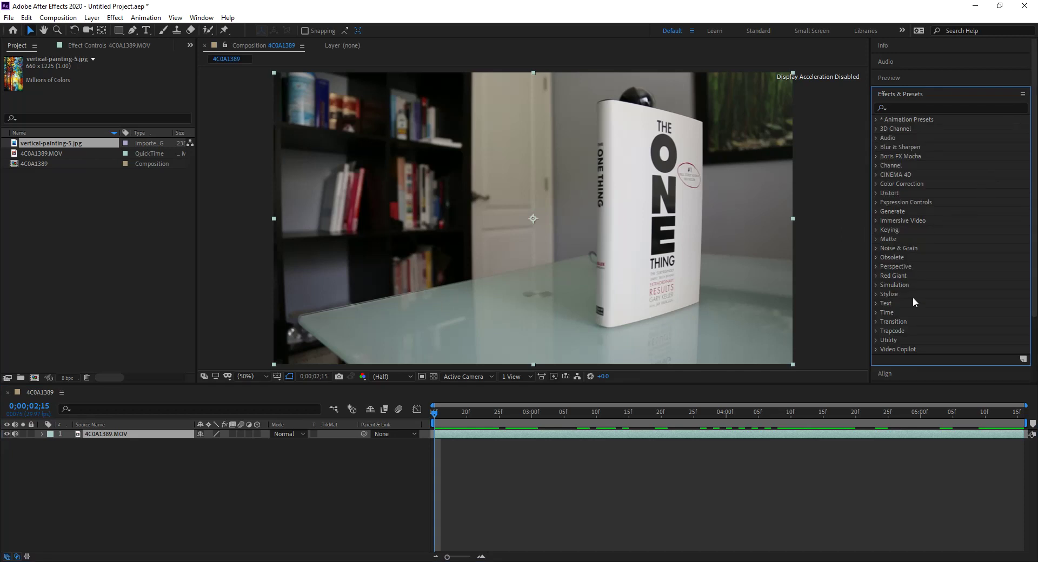
left_click(936, 359)
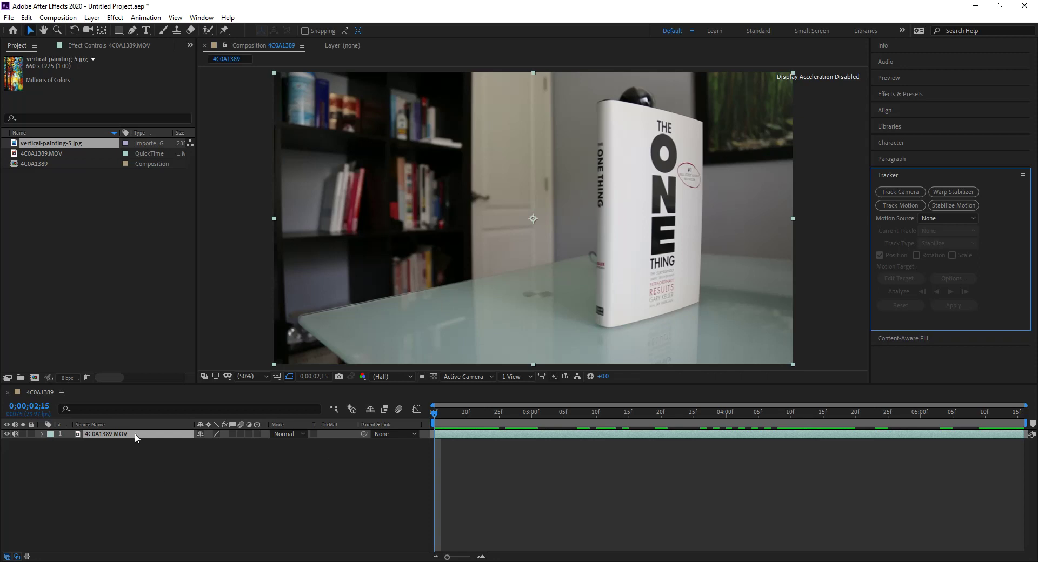
- Preview the book's motion through the trimmed clip and return to the start
left_click_drag(436, 413, 675, 417)
key("space")
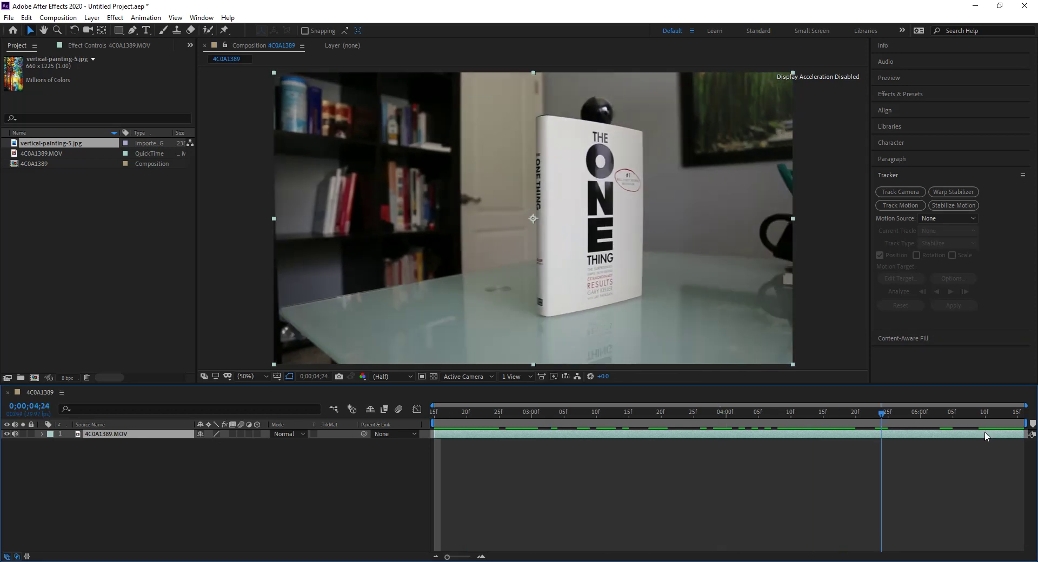
key("Home")
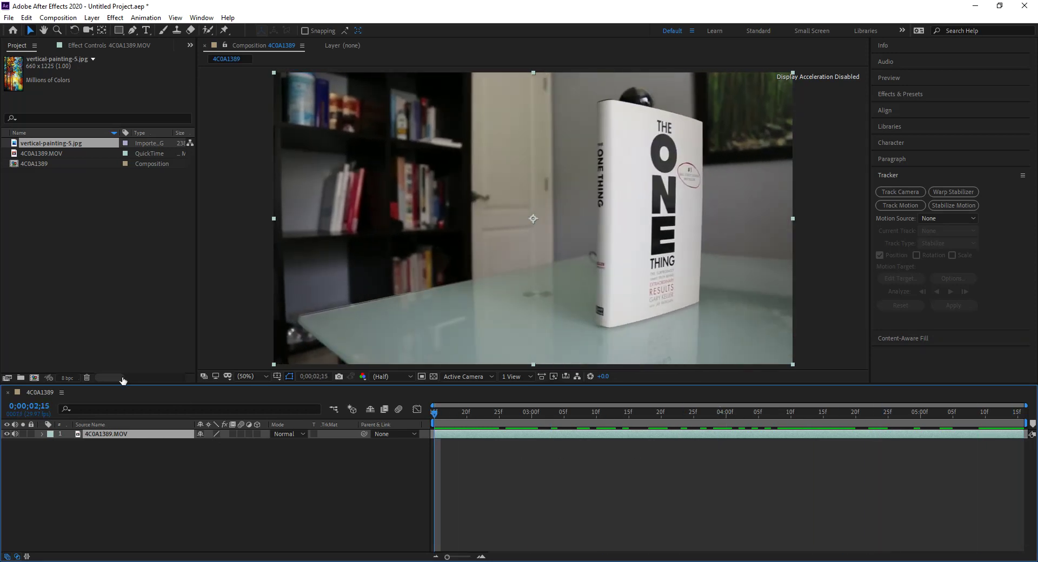
- Apply Effect > Boris FX Mocha > Mocha AE to the 4C0A1389.MOV layer
left_click(121, 19)
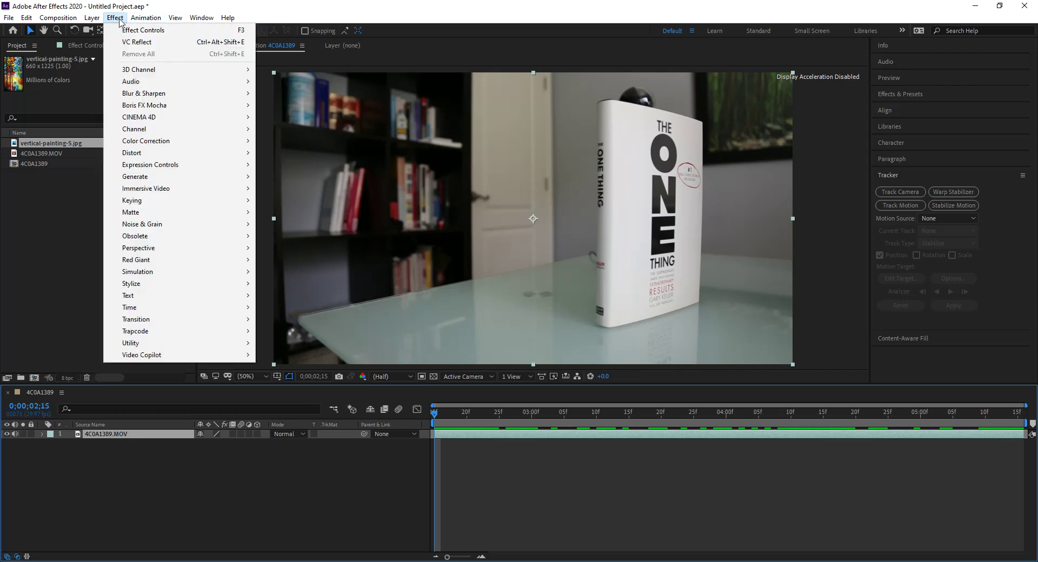
mouse_move(157, 106)
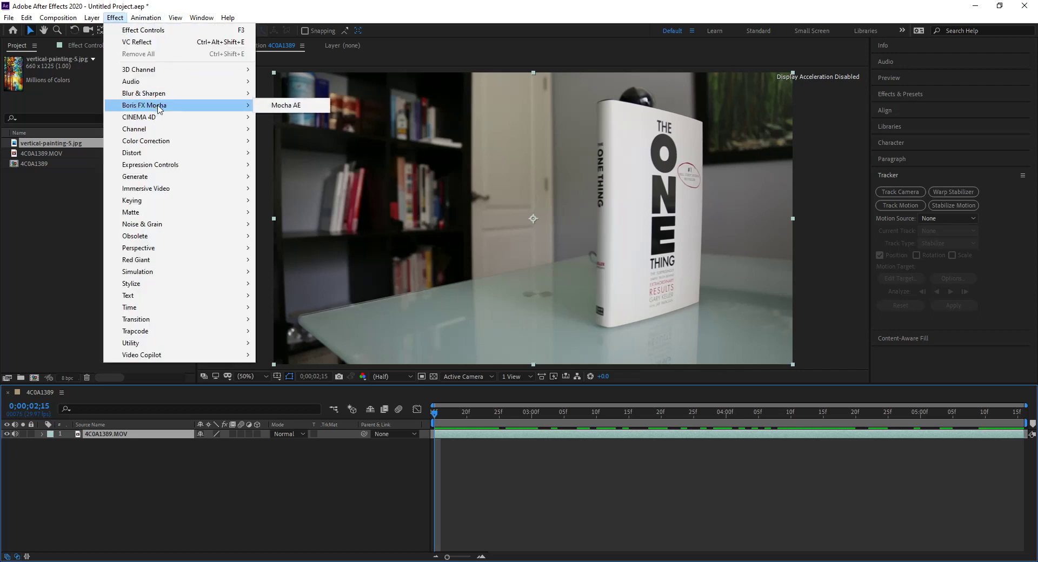
left_click(284, 105)
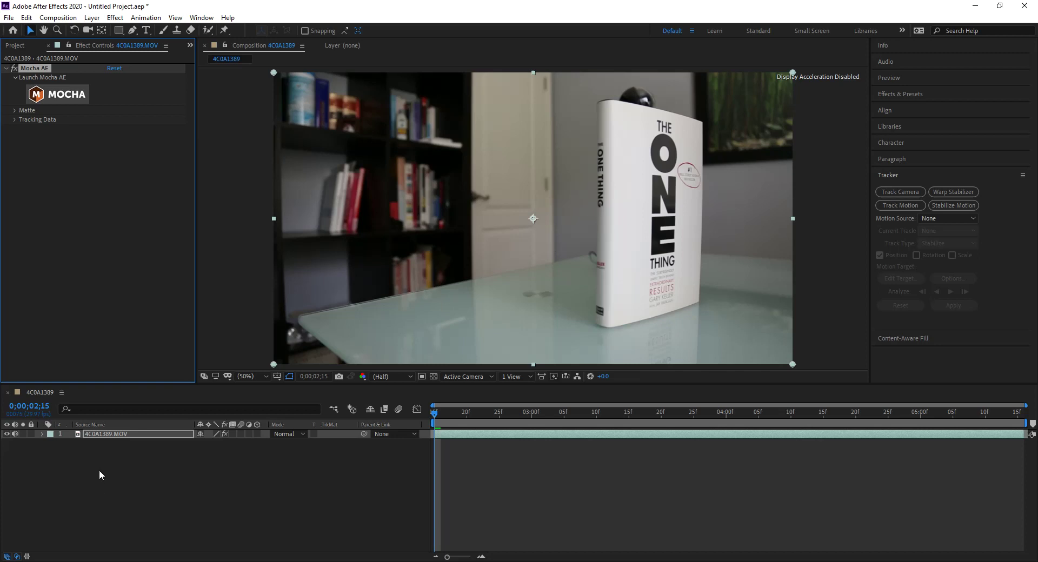
left_click(121, 438)
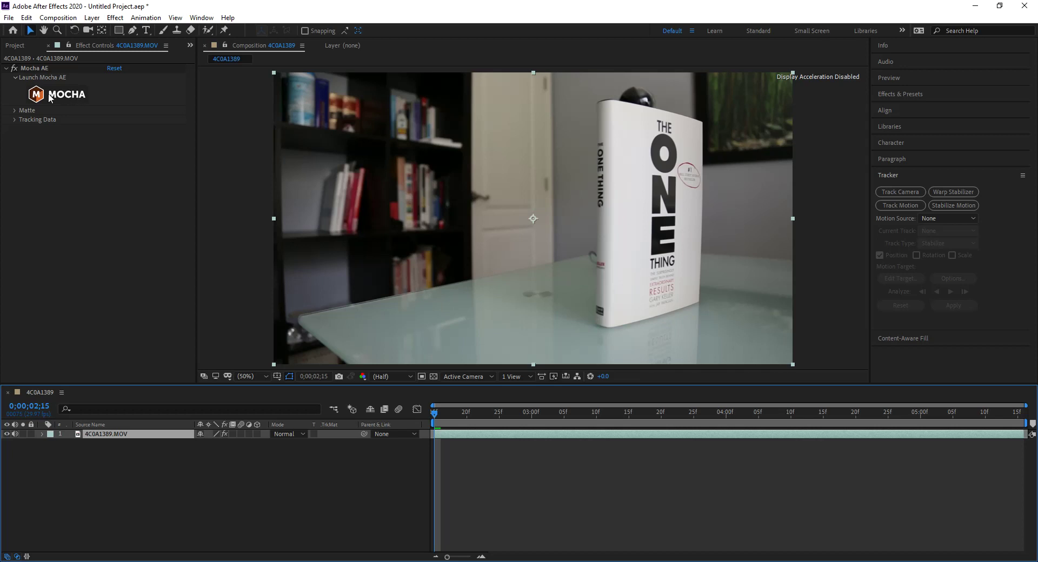
- Launch the Mocha AE plugin for the book clip and select the rectangle spline tool
left_click(67, 95)
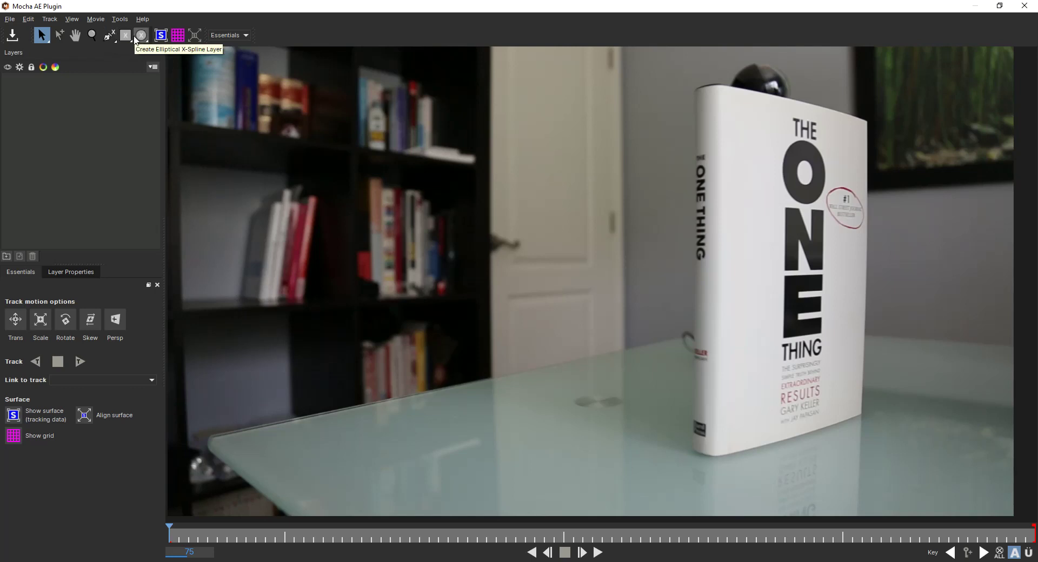
left_click(125, 36)
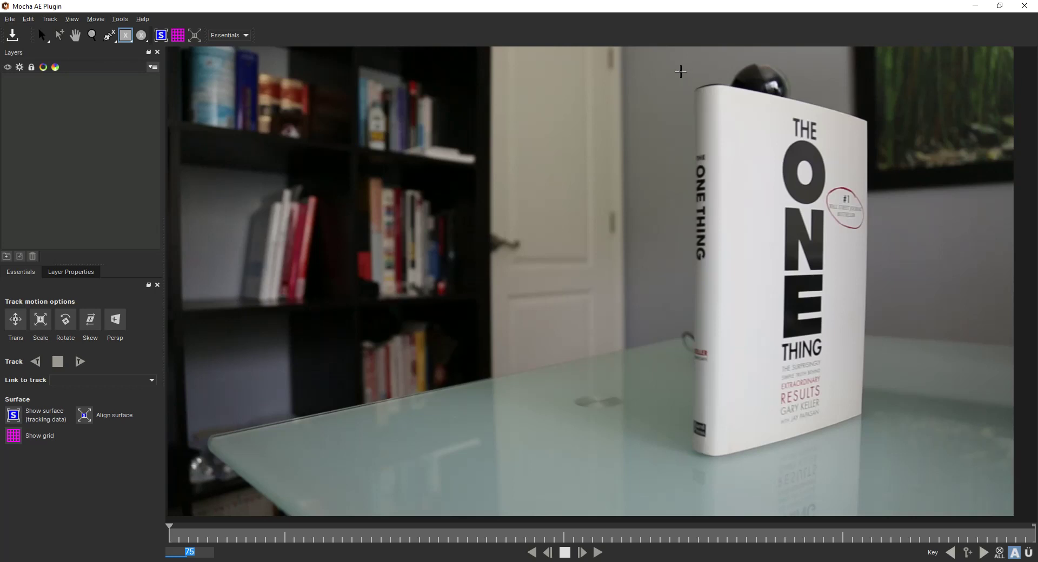
- Draw a rectangular tracking shape around the book and drag its four corners onto the cover
left_click_drag(676, 66, 899, 470)
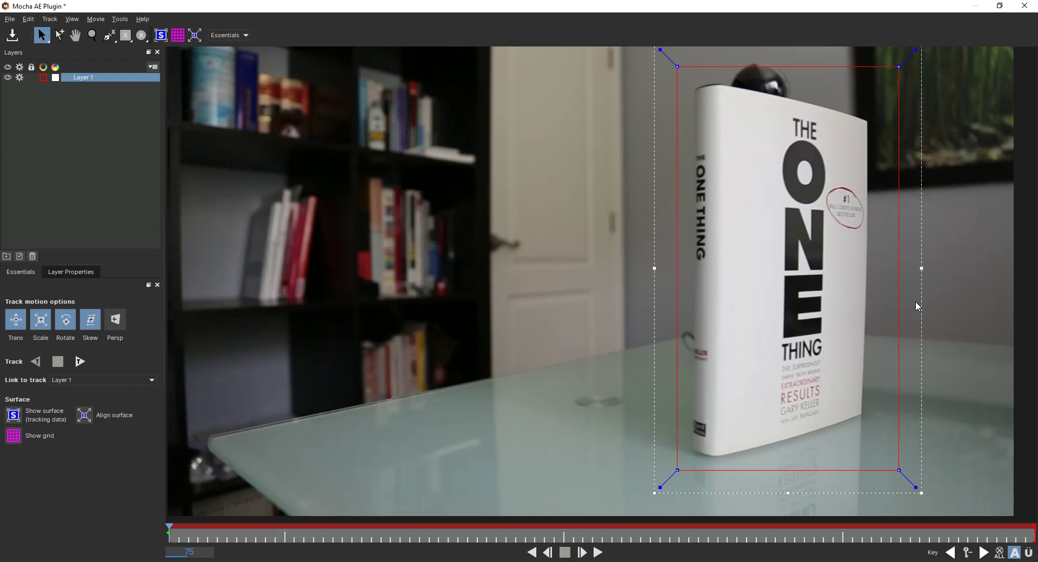
left_click_drag(898, 66, 881, 107)
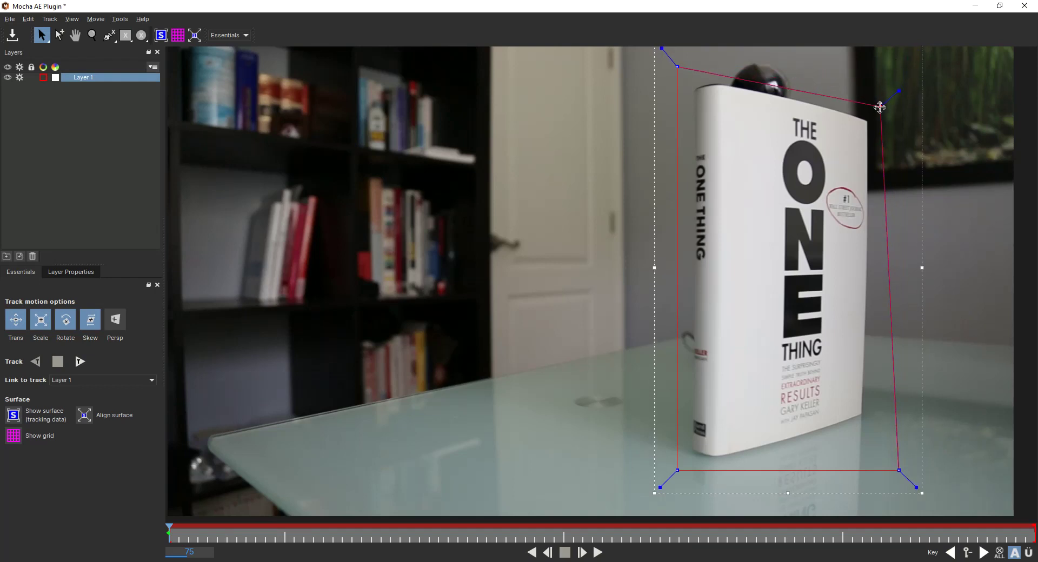
left_click_drag(677, 67, 678, 63)
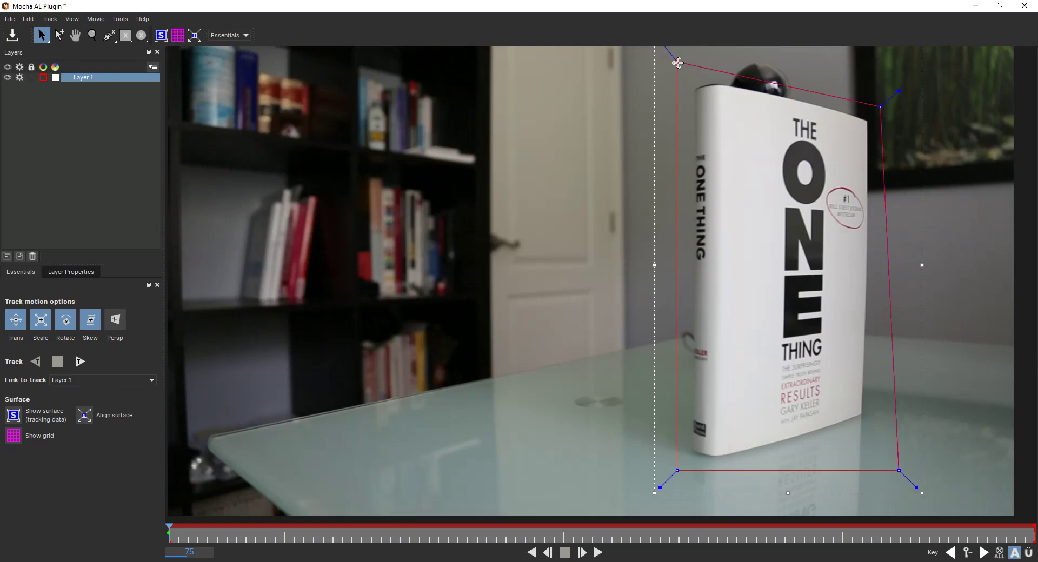
left_click_drag(677, 470, 677, 487)
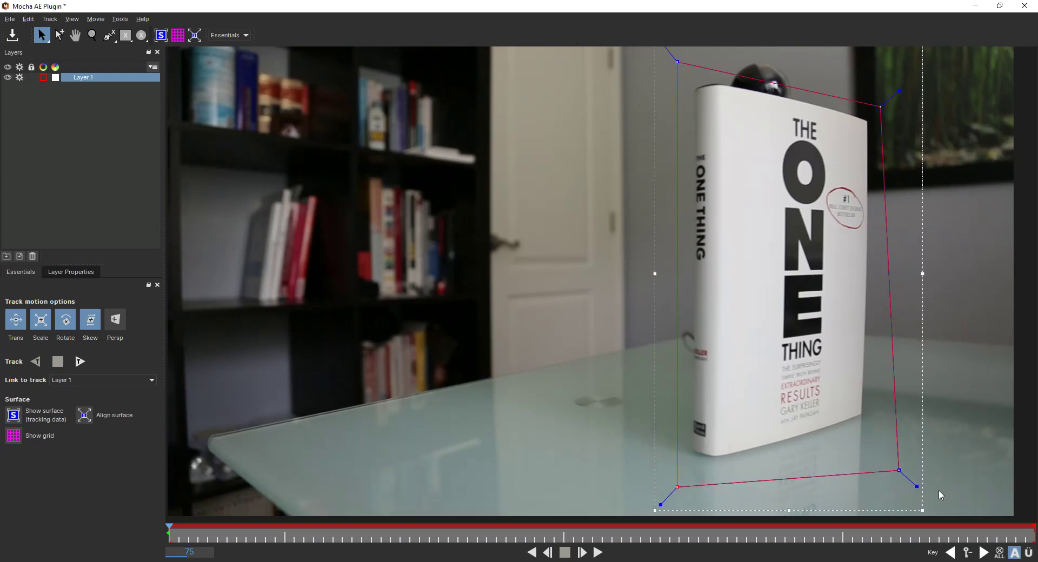
left_click_drag(899, 470, 891, 427)
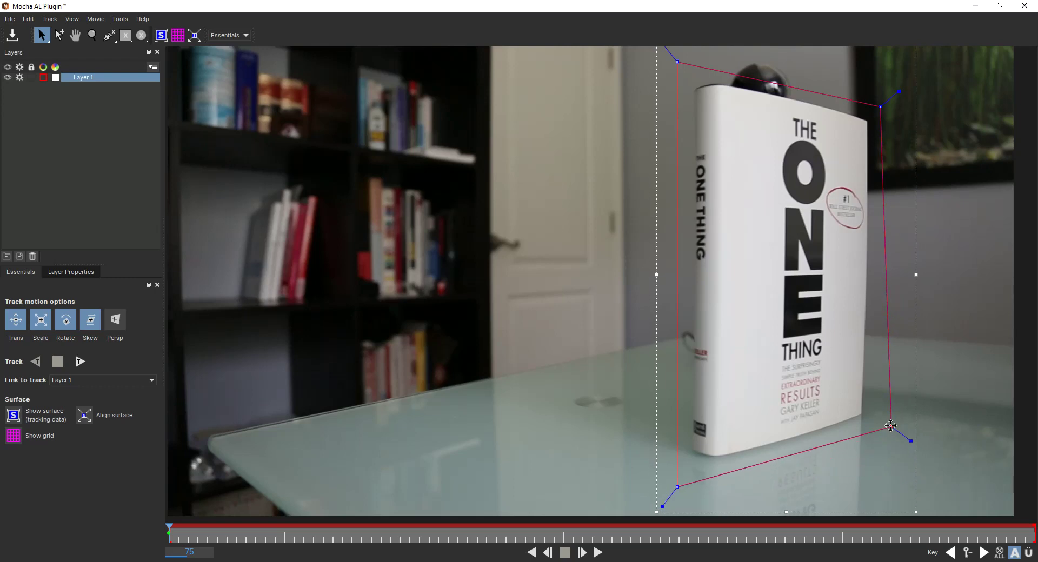
- Lower the shape's bottom-left corner and raise the bottom-right corner slightly
left_click_drag(677, 487, 680, 492)
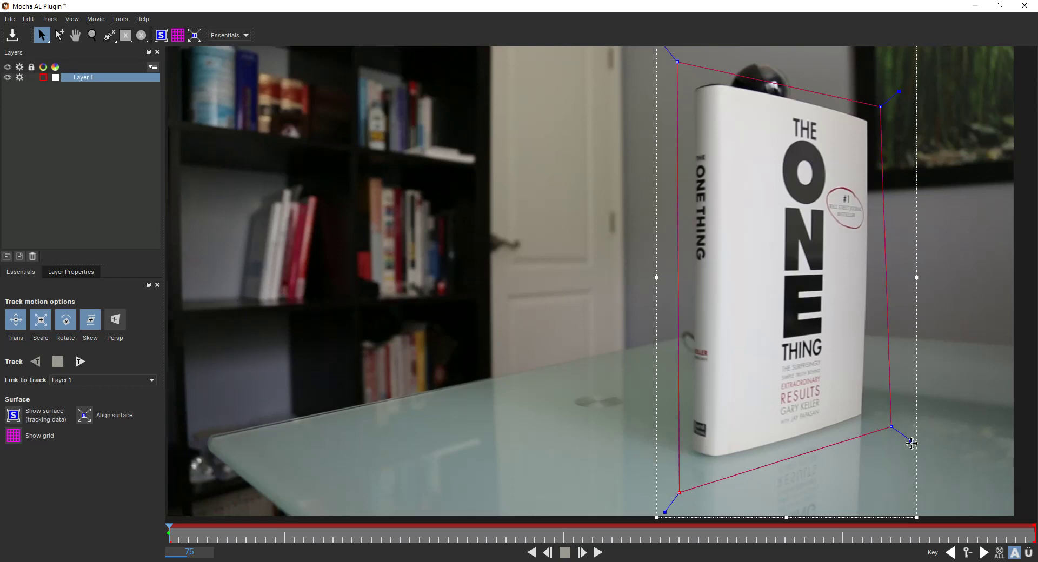
mouse_move(911, 442)
left_mouse_down()
mouse_move(900, 448)
mouse_move(911, 441)
left_mouse_up()
left_click_drag(891, 427, 892, 422)
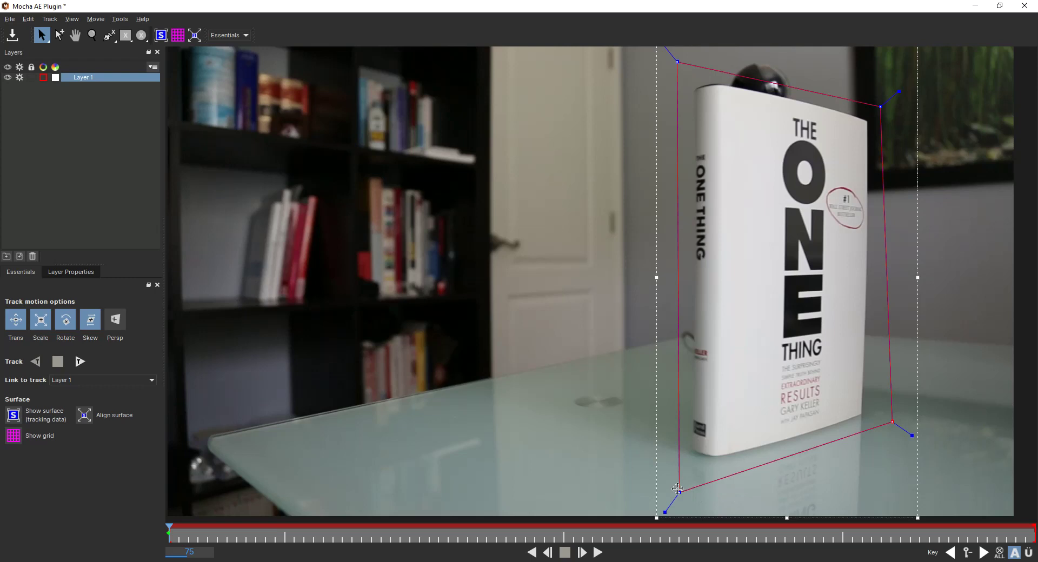
left_click_drag(678, 489, 677, 495)
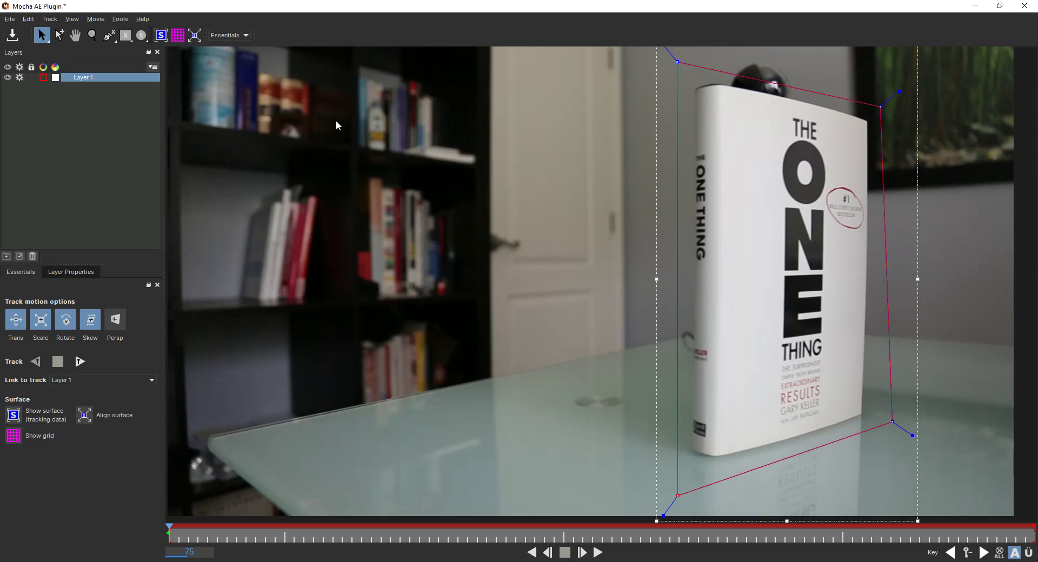
left_click(128, 38)
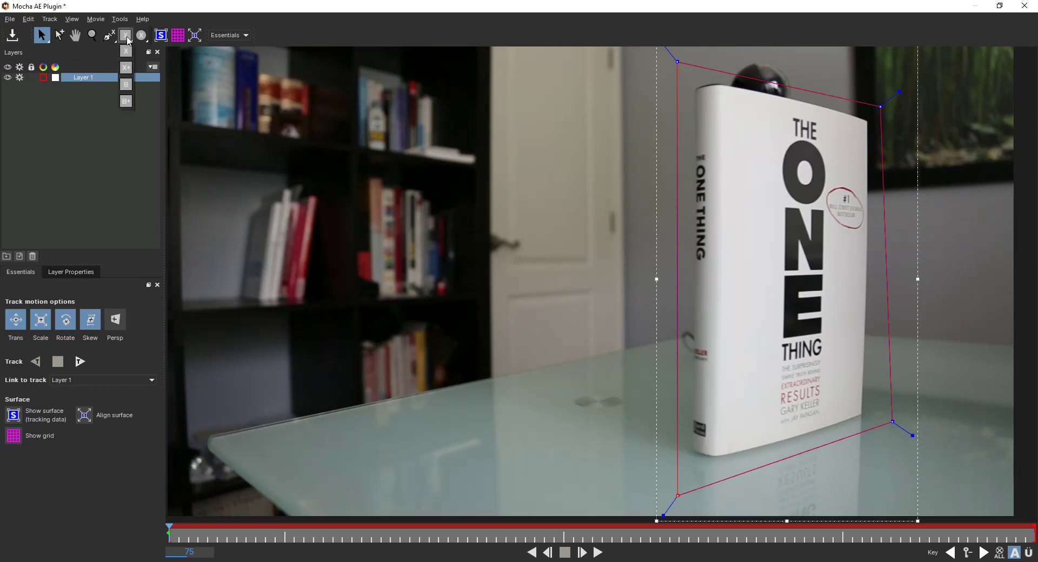
- Nudge the shape's top-left, top-right and bottom-right corners outward, then show the planar surface
left_click(110, 36)
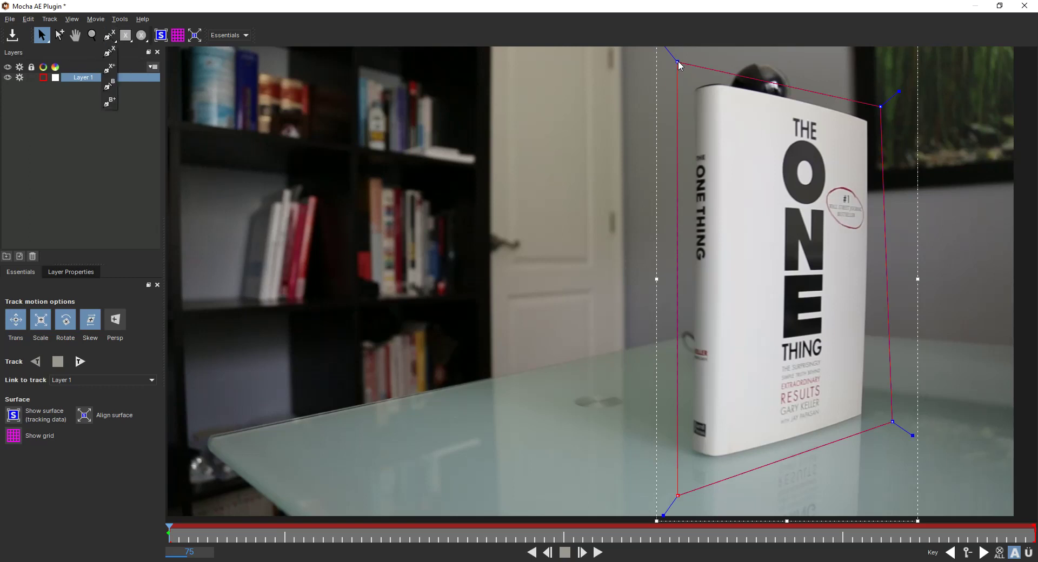
left_click_drag(679, 66, 674, 59)
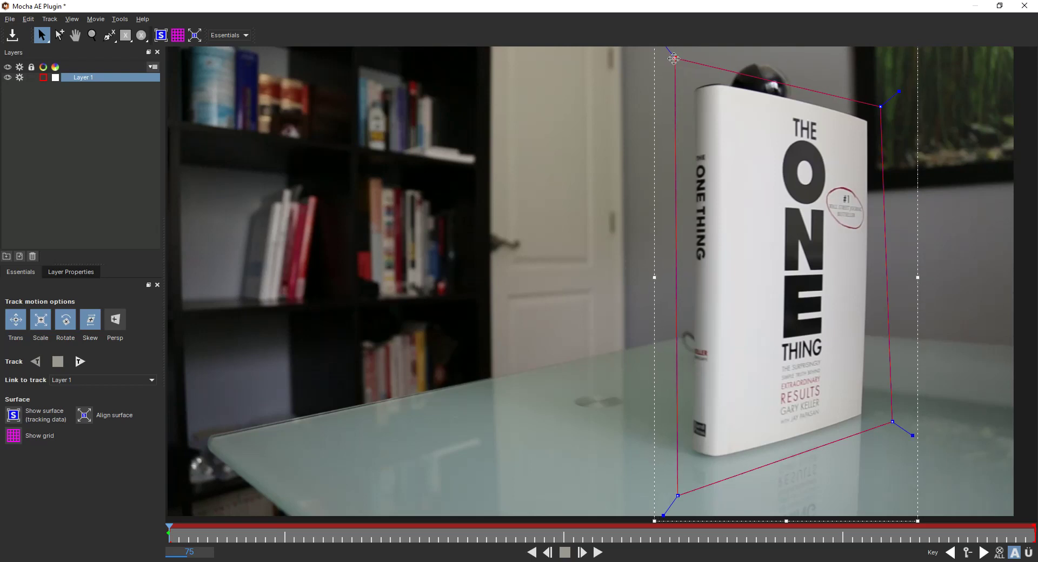
left_click_drag(881, 106, 883, 107)
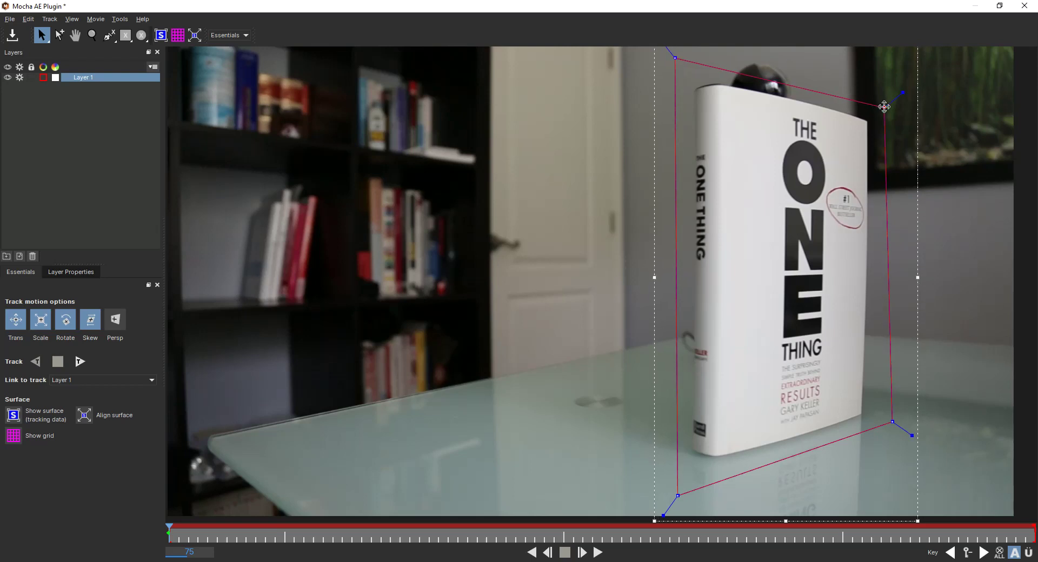
left_click_drag(892, 421, 894, 428)
left_click_drag(884, 107, 887, 107)
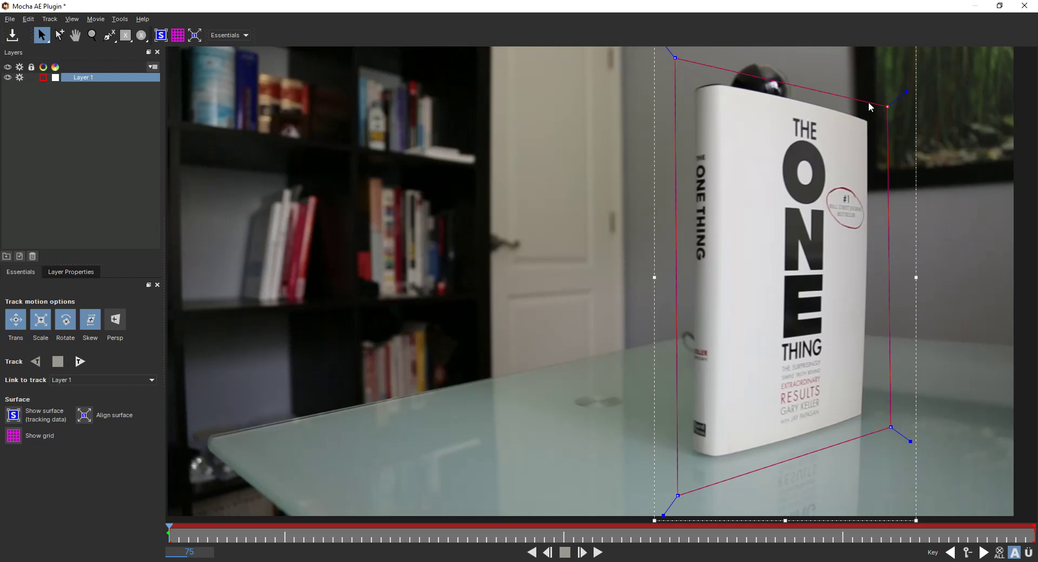
left_click_drag(675, 57, 674, 55)
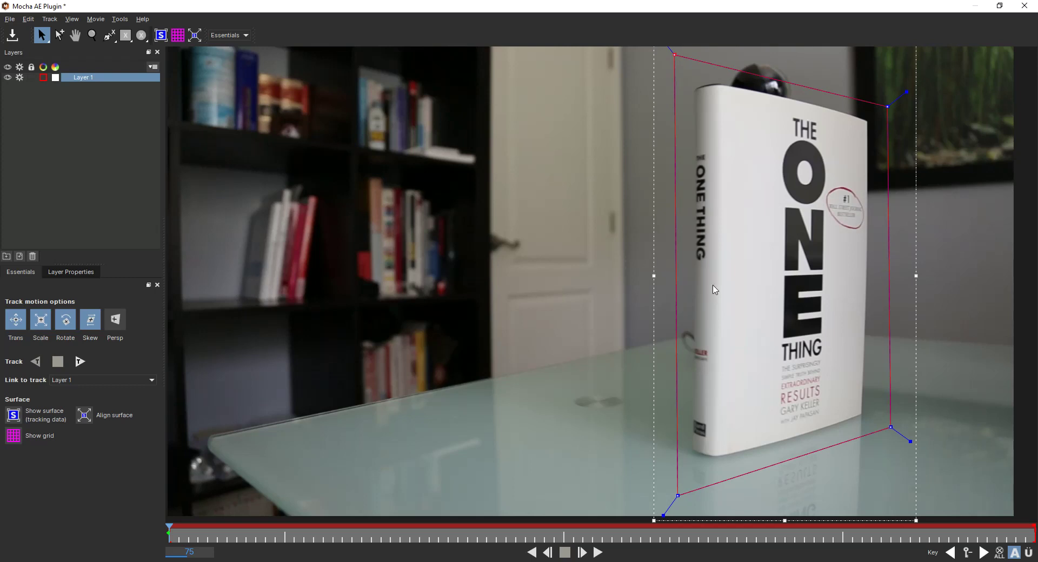
left_click(161, 37)
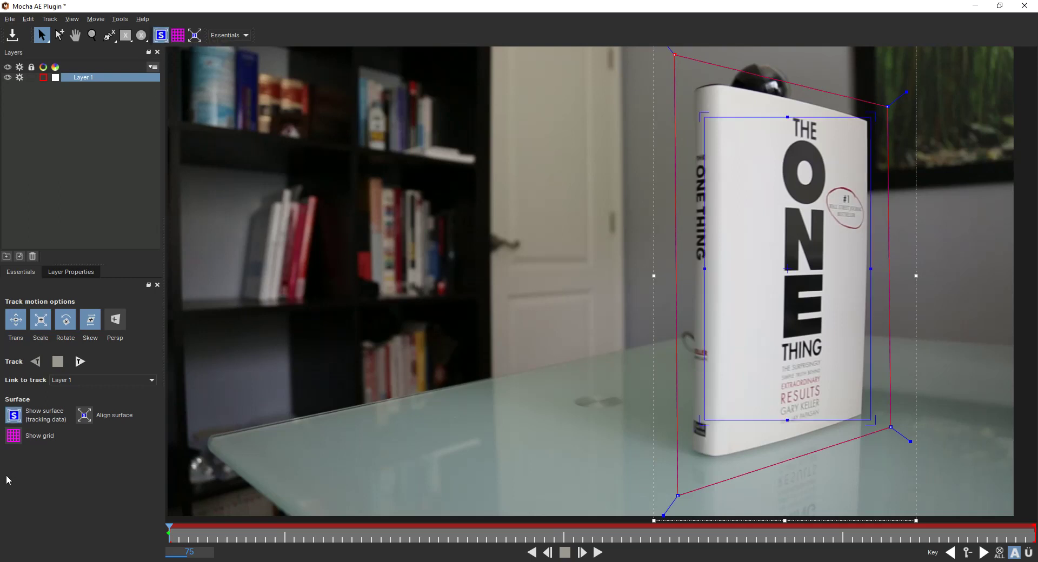
- Toggle the planar surface off and on, then drag its four corners onto the cover's corners
left_click(13, 415)
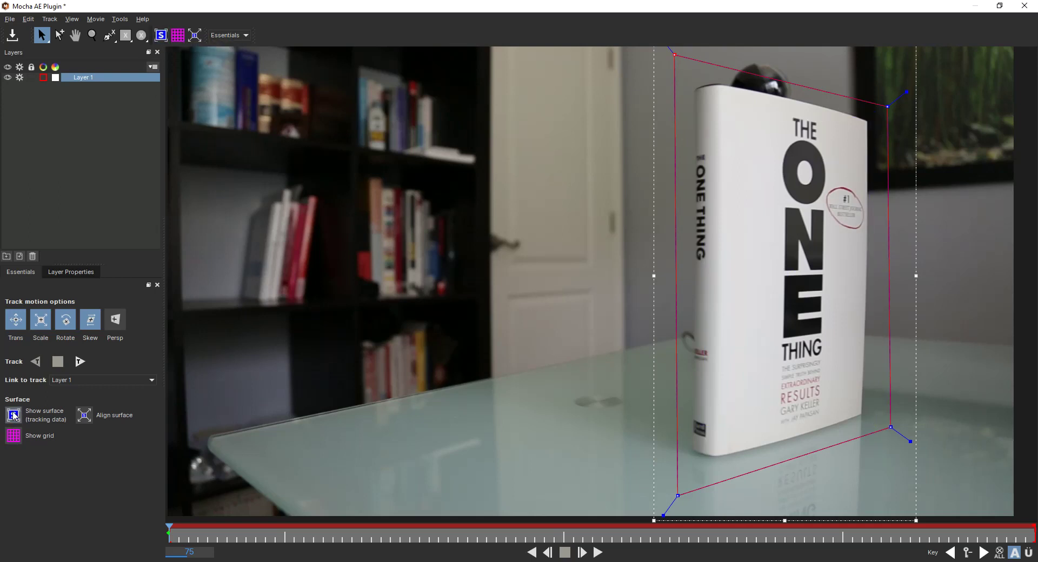
left_click(13, 415)
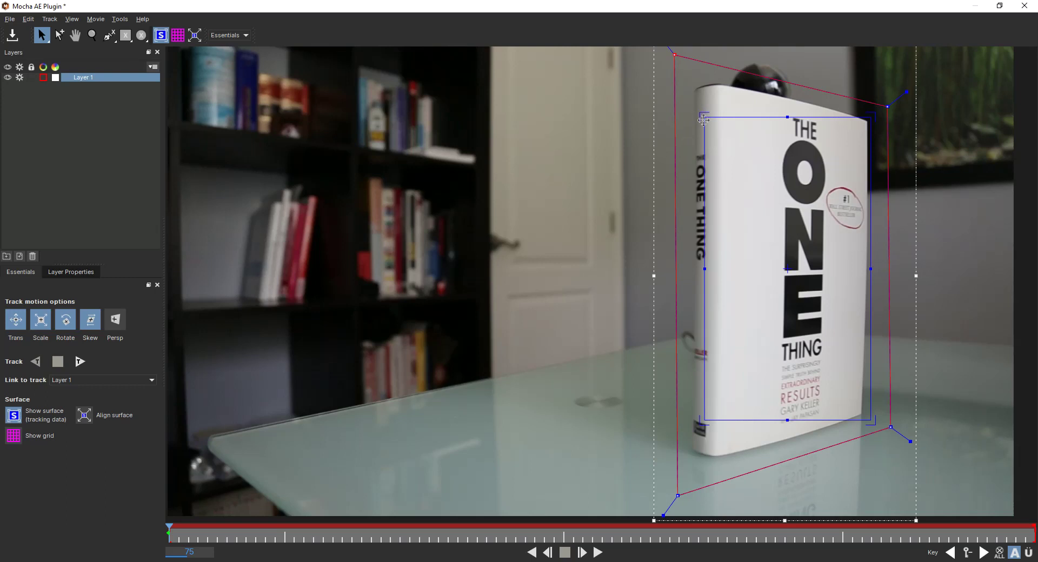
left_click_drag(704, 120, 693, 75)
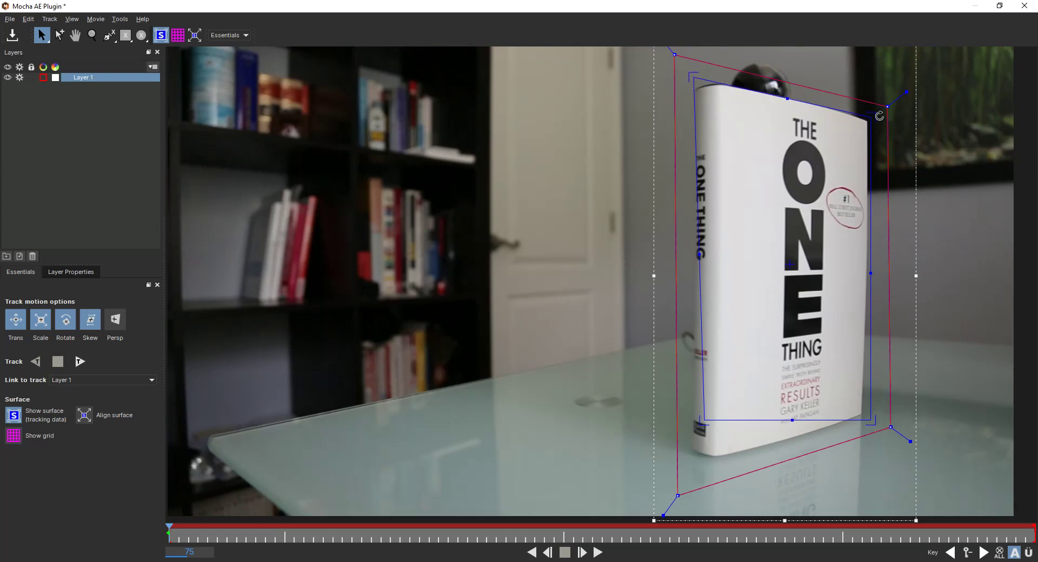
left_click_drag(874, 115, 874, 119)
left_click_drag(703, 420, 691, 471)
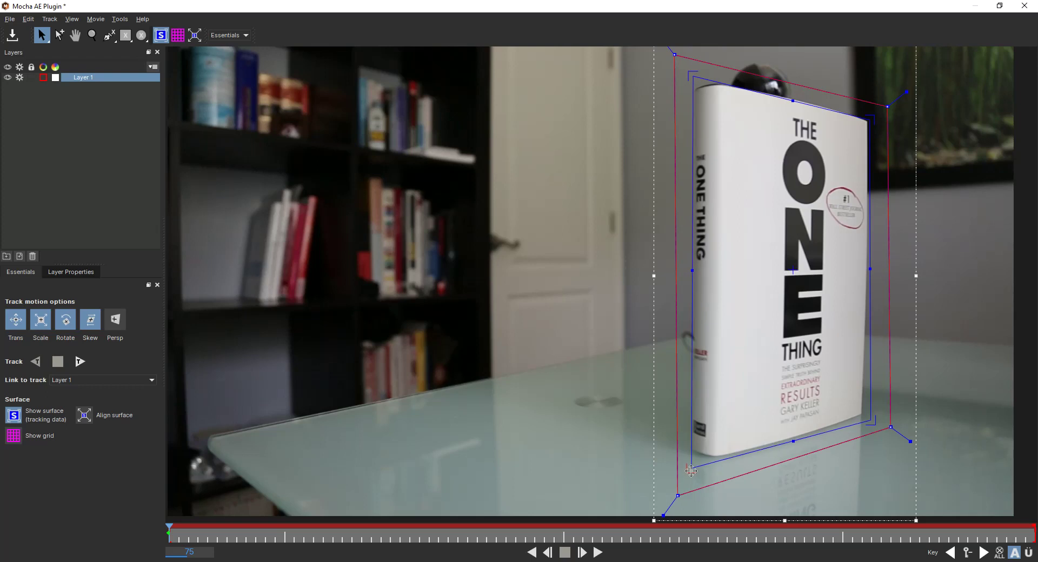
left_click_drag(871, 421, 866, 412)
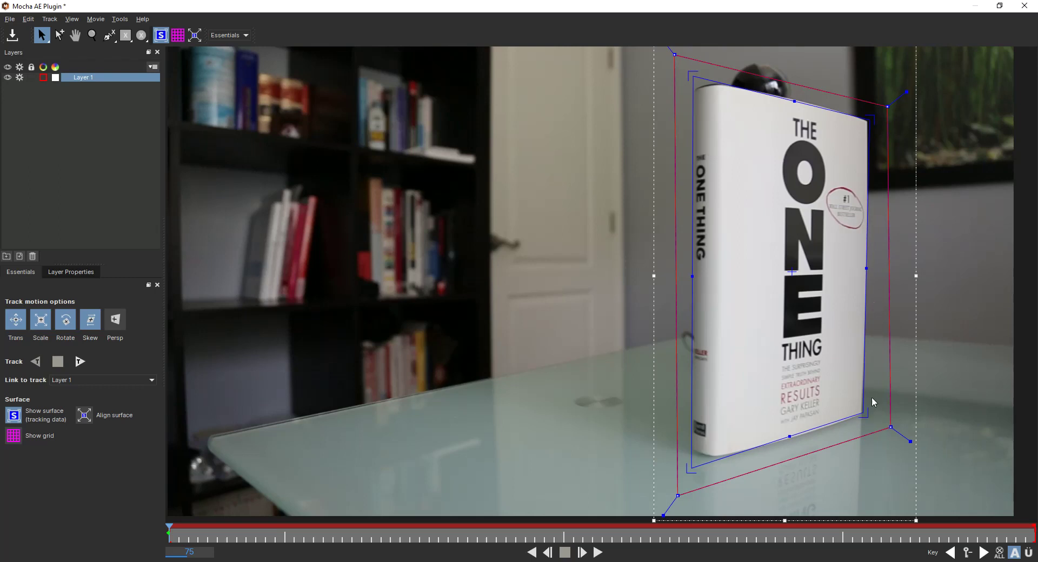
- Refine the surface's top-right, bottom-right and bottom-left corners with small nudges
left_click_drag(867, 117, 864, 112)
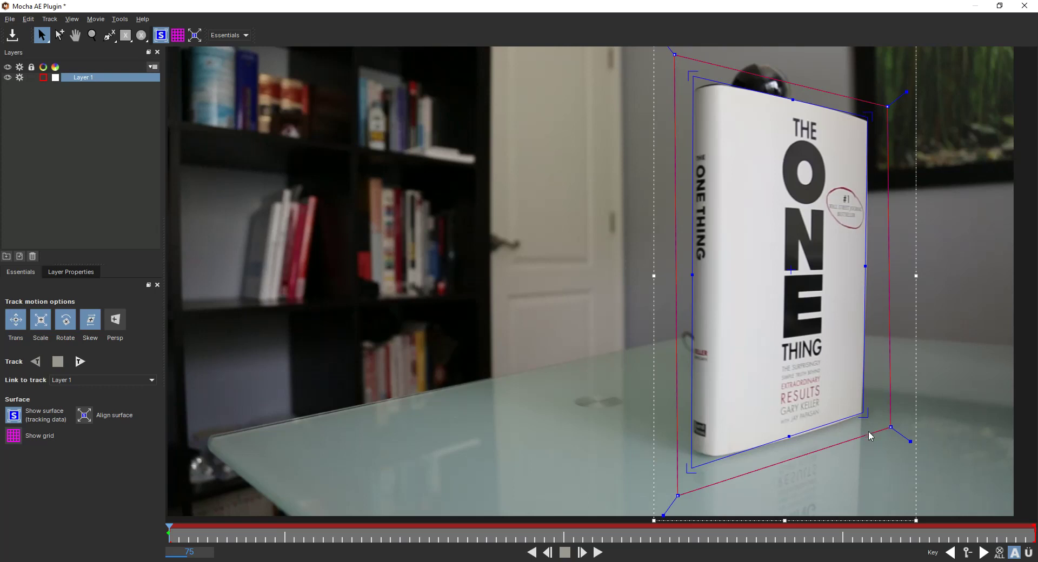
left_click_drag(863, 414, 865, 416)
left_click_drag(692, 468, 689, 473)
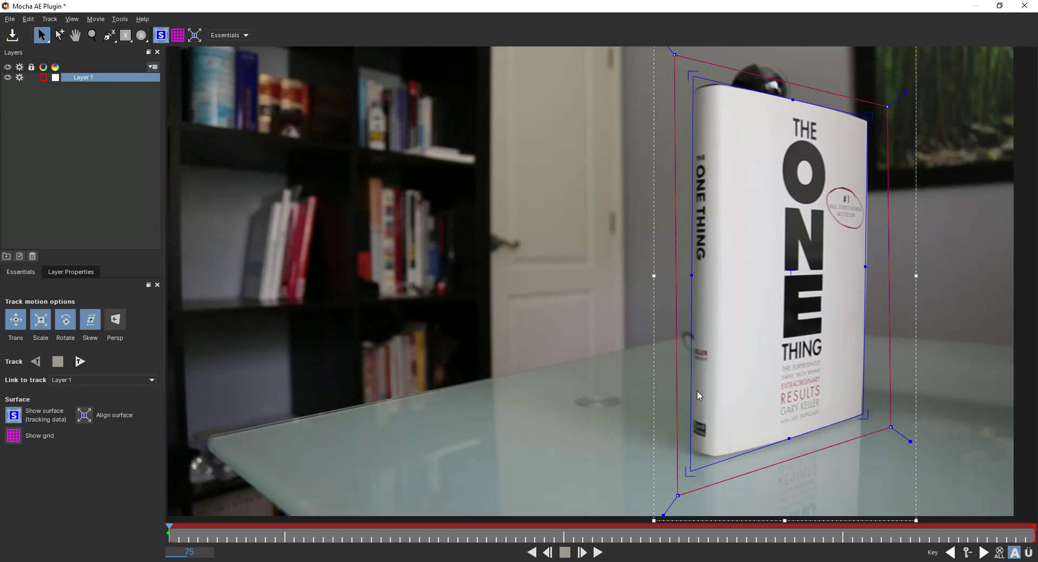
left_click_drag(687, 475, 690, 475)
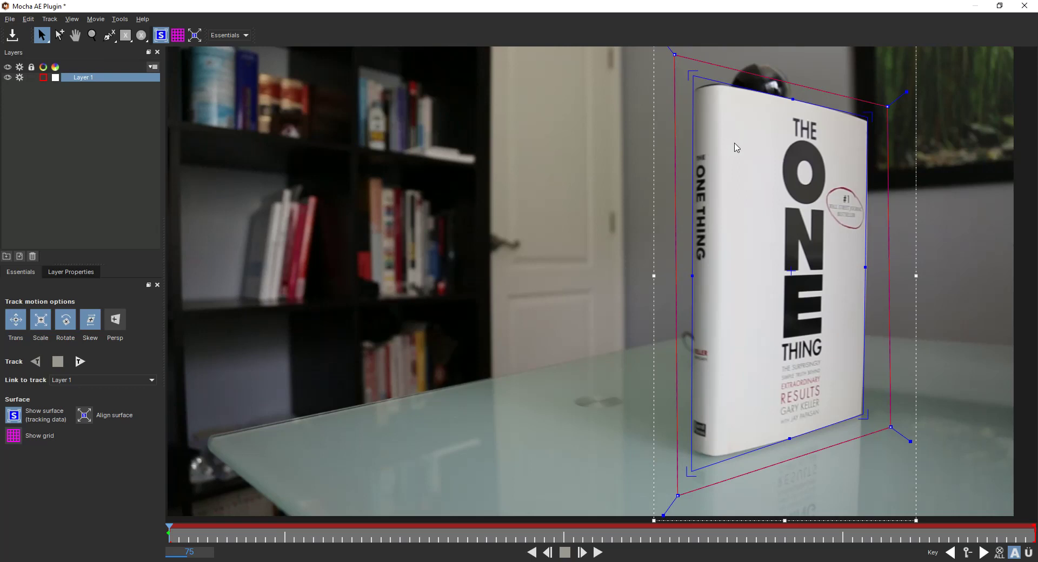
left_click_drag(870, 118, 870, 117)
- Set the track motion to Translation, Scale, Rotate, Skew and Perspective
left_click(17, 323)
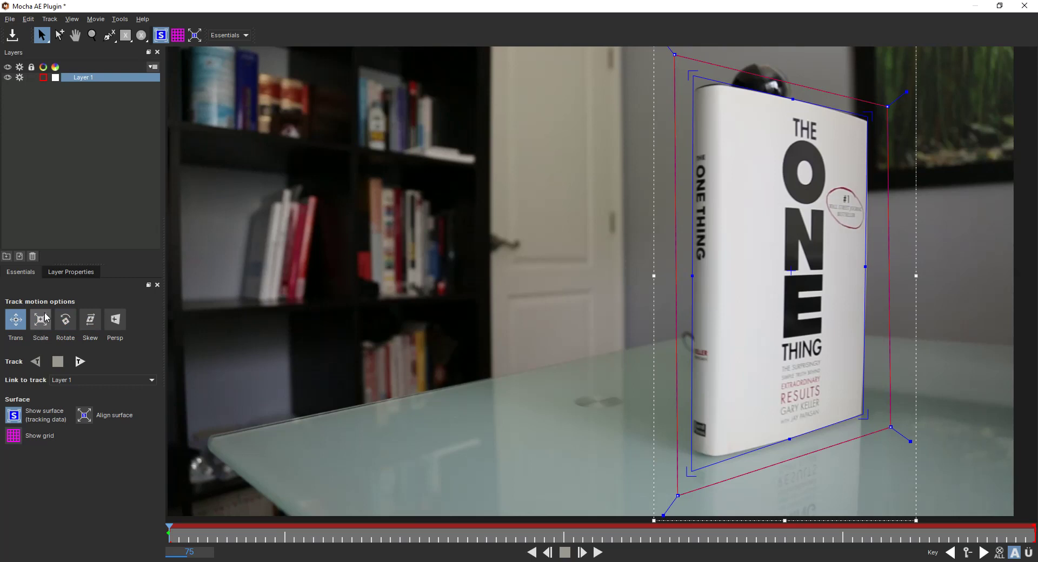
left_click(41, 320)
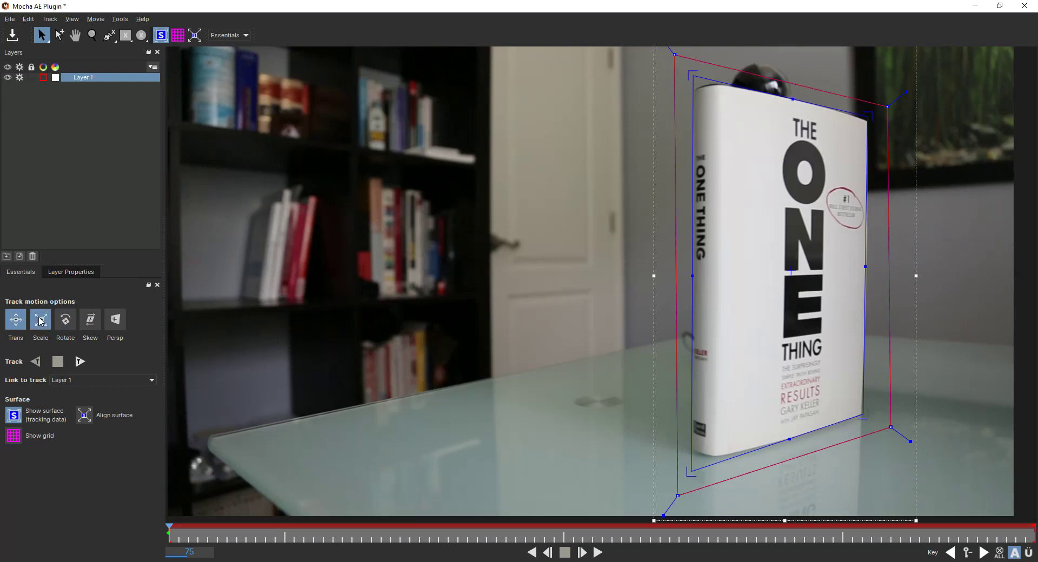
left_click(70, 322)
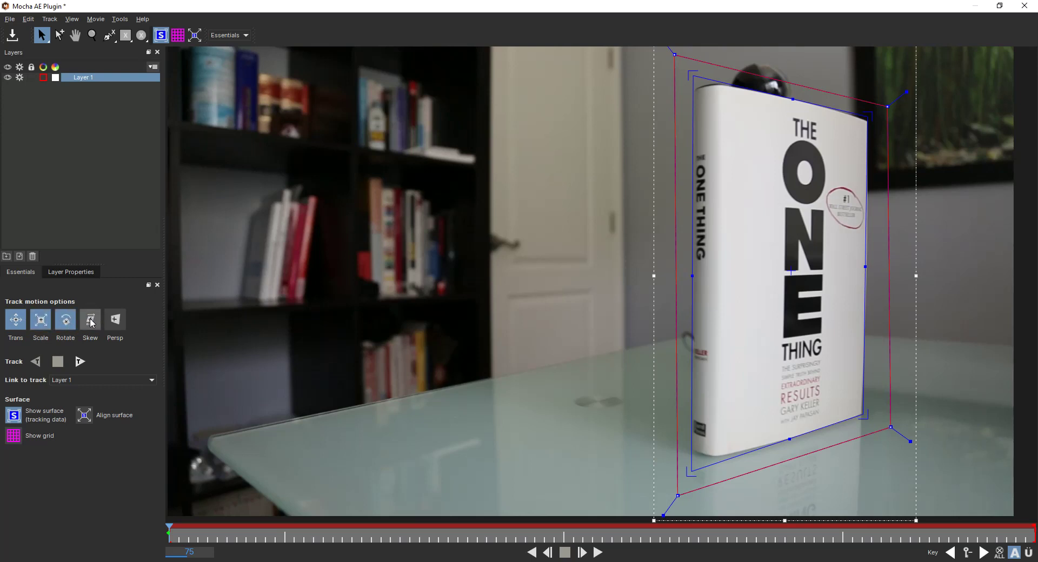
left_click(91, 322)
left_click(114, 323)
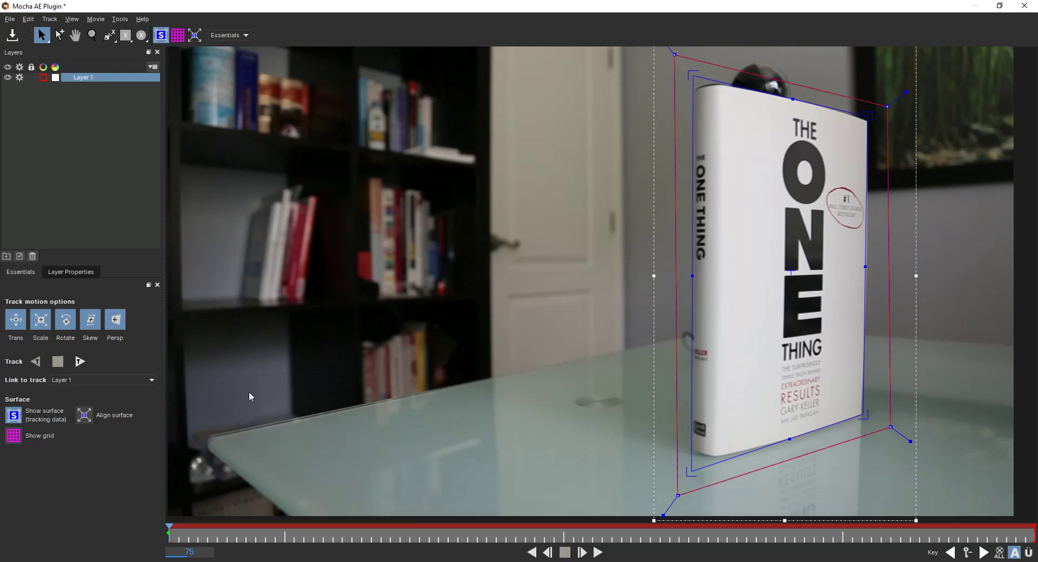
- Track Layer 1 forward through the clip in Mocha until it reaches frame 112
left_click(79, 364)
left_click(79, 363)
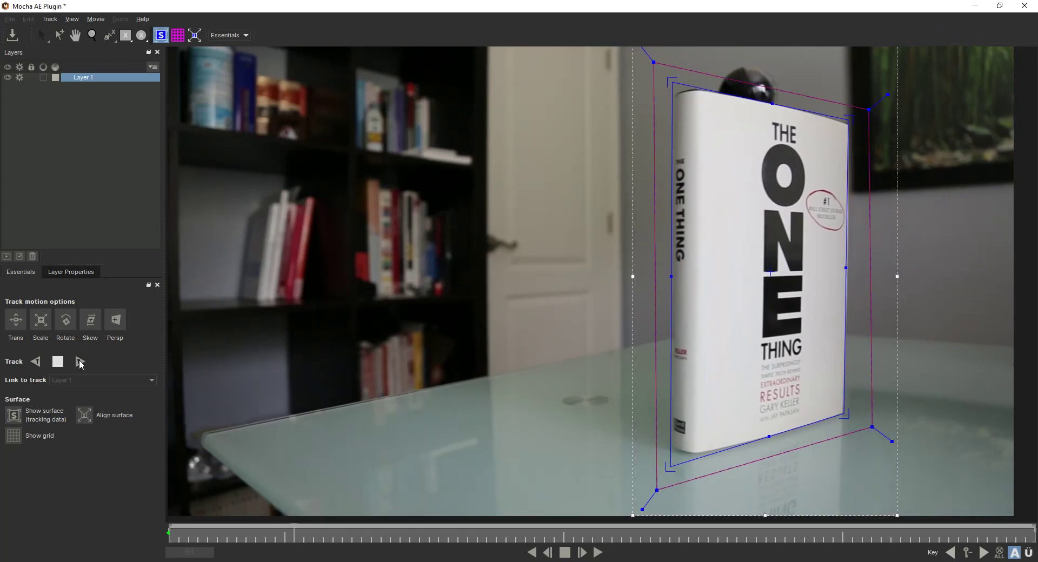
left_click(80, 364)
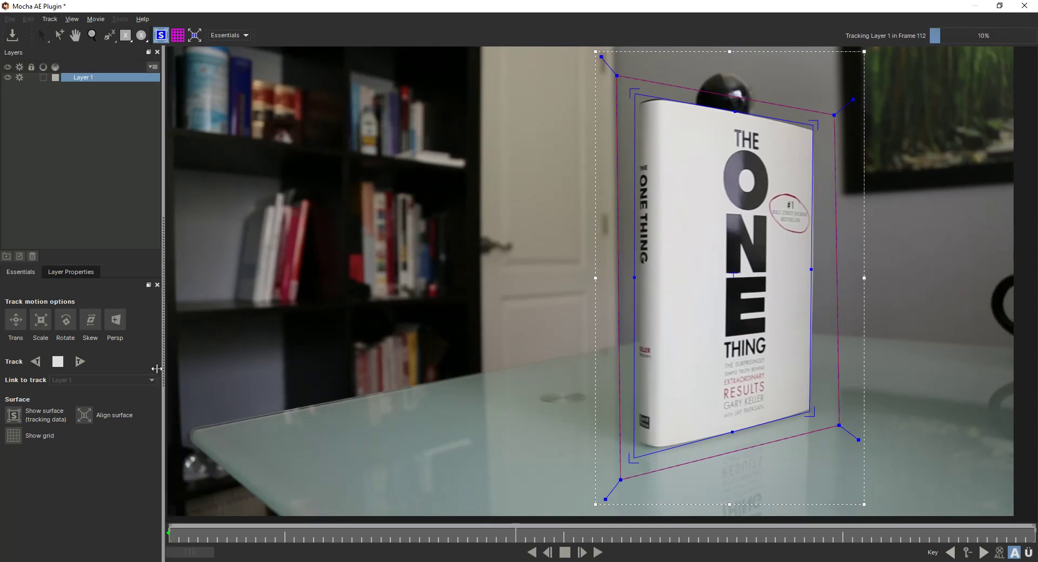
- Stop tracking at frame 112, return to frame 96 and refit the shape's corners onto the book
left_click(57, 362)
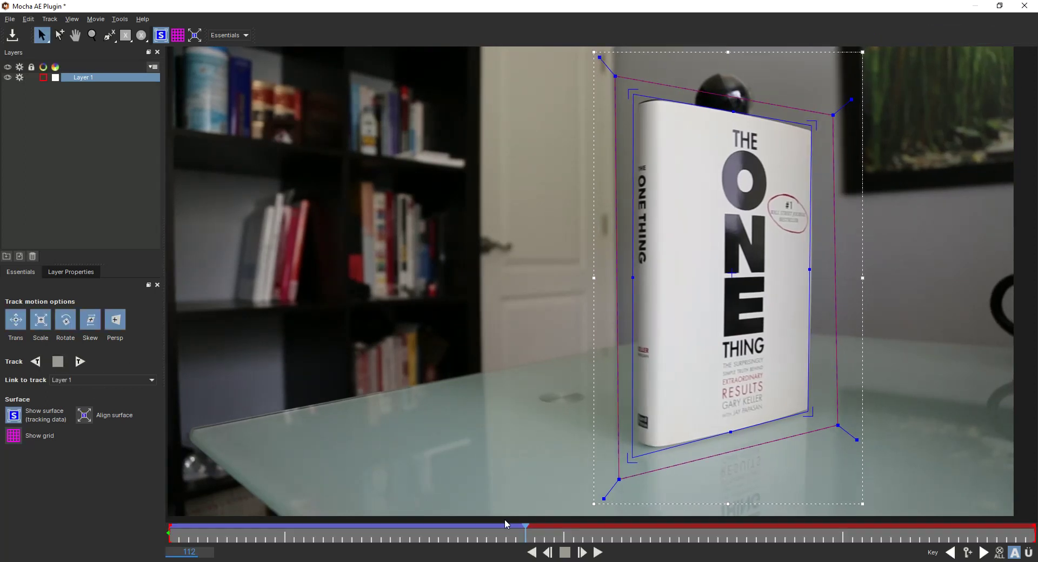
left_click_drag(524, 529, 367, 532)
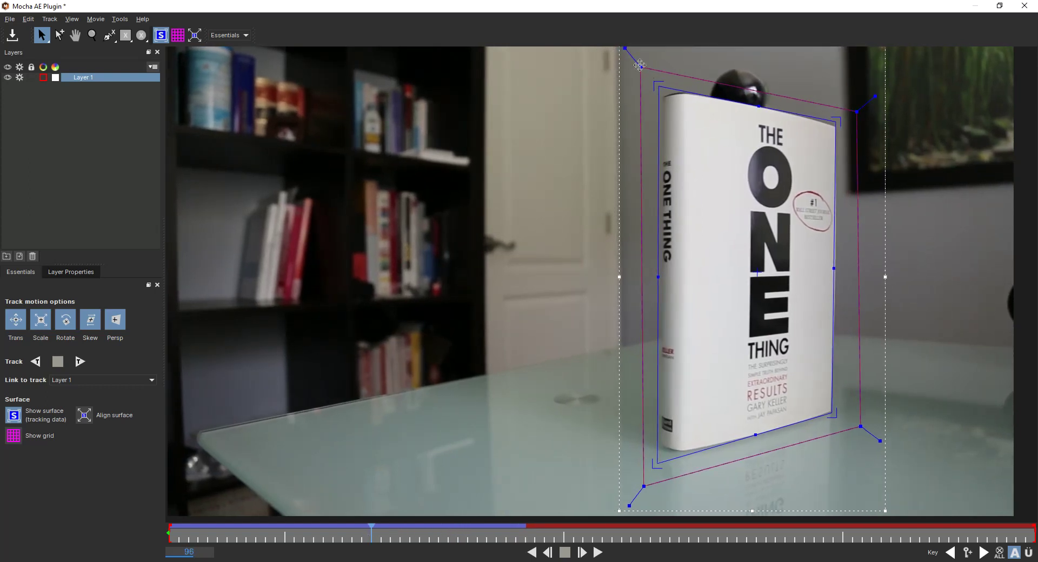
left_click_drag(638, 65, 641, 71)
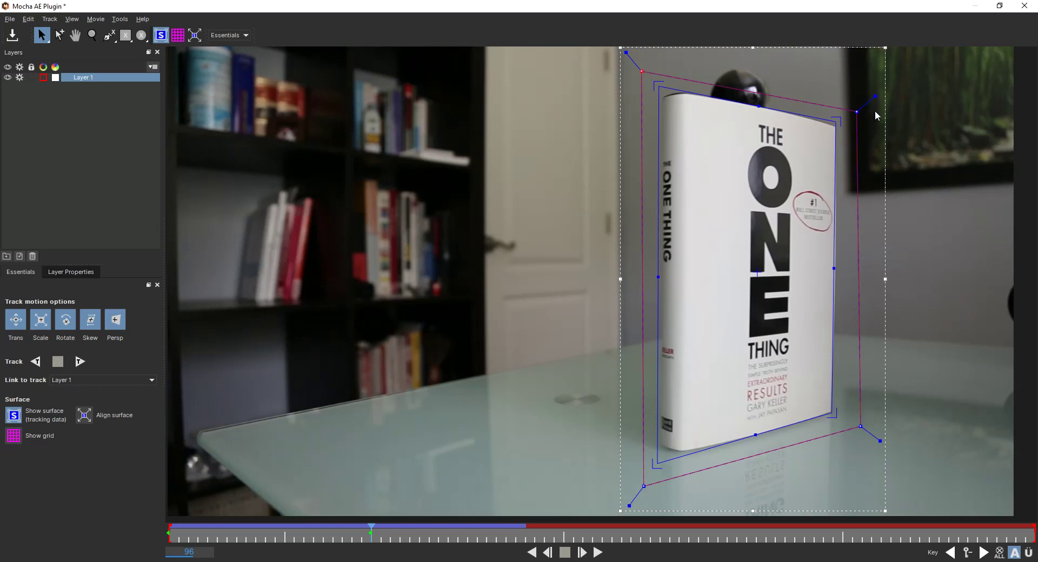
left_click_drag(856, 109, 857, 114)
left_click_drag(644, 486, 659, 460)
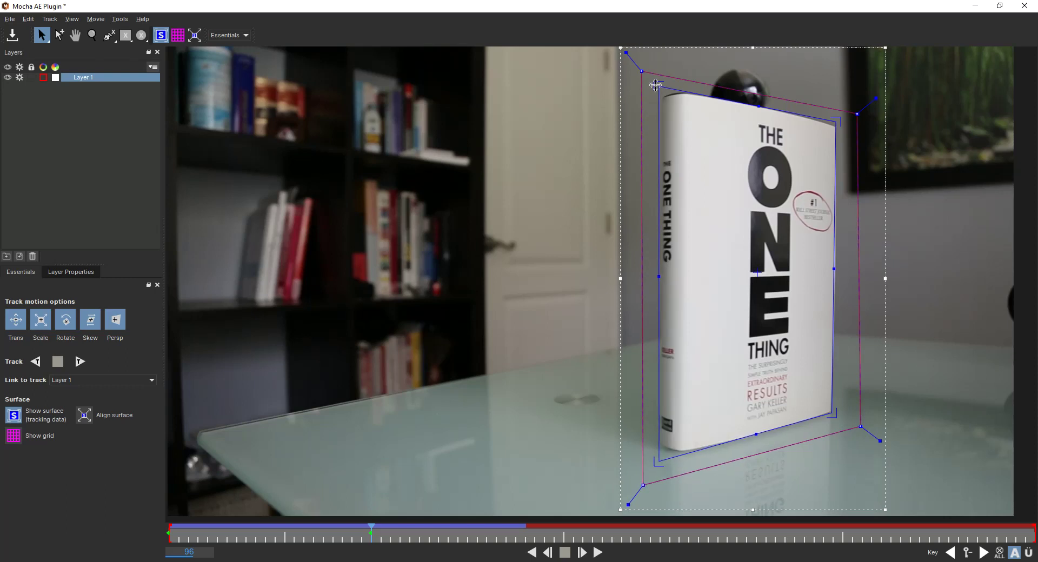
- Refit the surface's top corners onto the book, then resume forward tracking from frame 96
left_click_drag(658, 86, 657, 87)
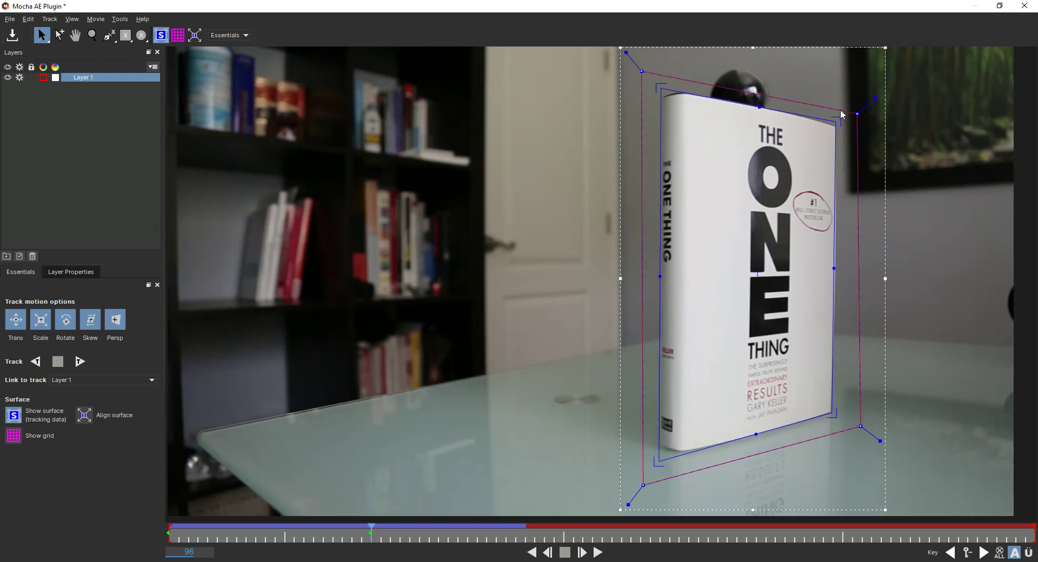
left_click_drag(836, 122, 838, 120)
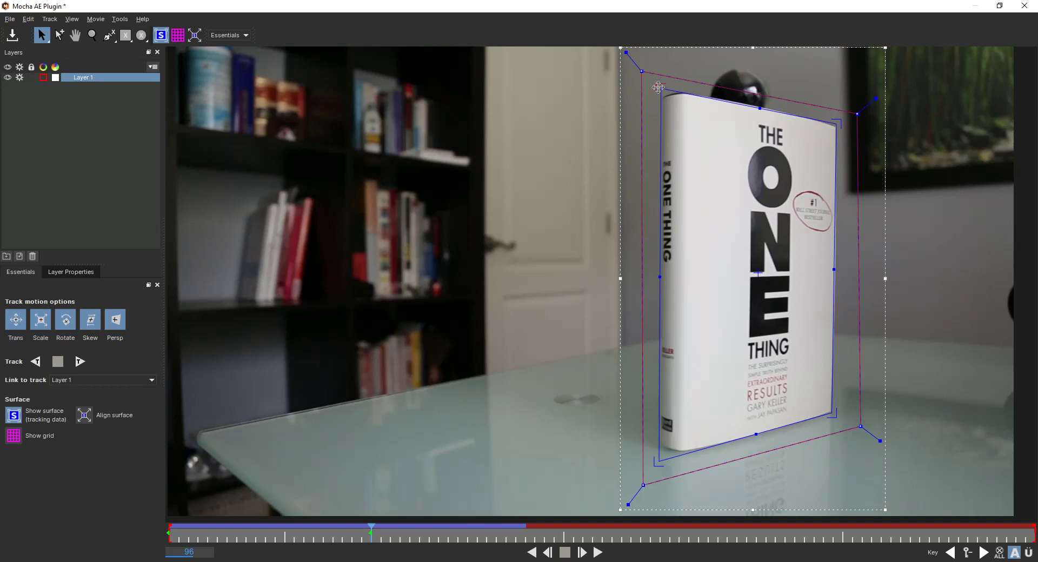
left_click_drag(658, 87, 658, 85)
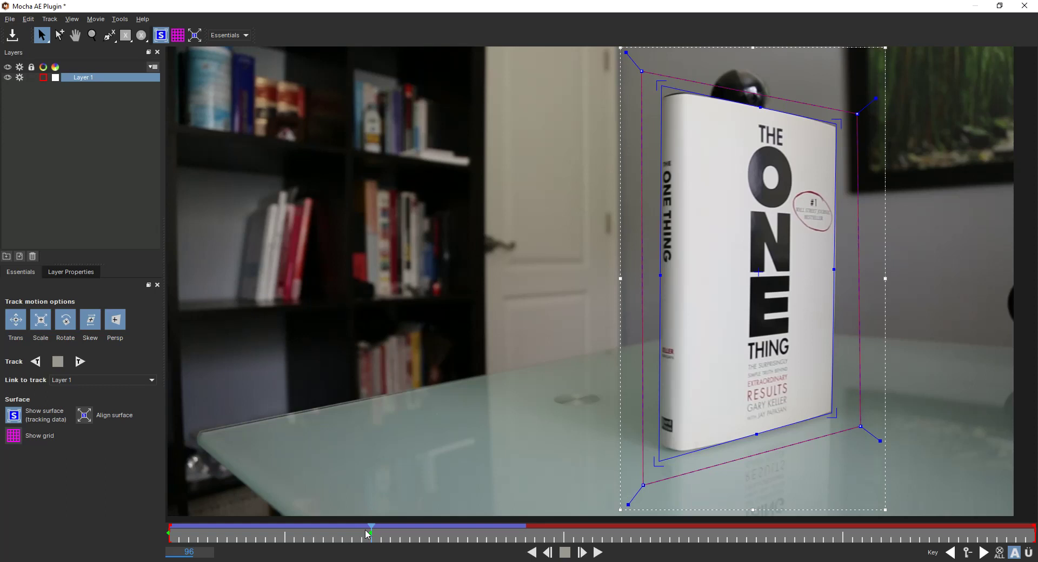
mouse_move(371, 534)
left_mouse_down()
mouse_move(231, 541)
mouse_move(366, 542)
left_mouse_up()
left_click(79, 362)
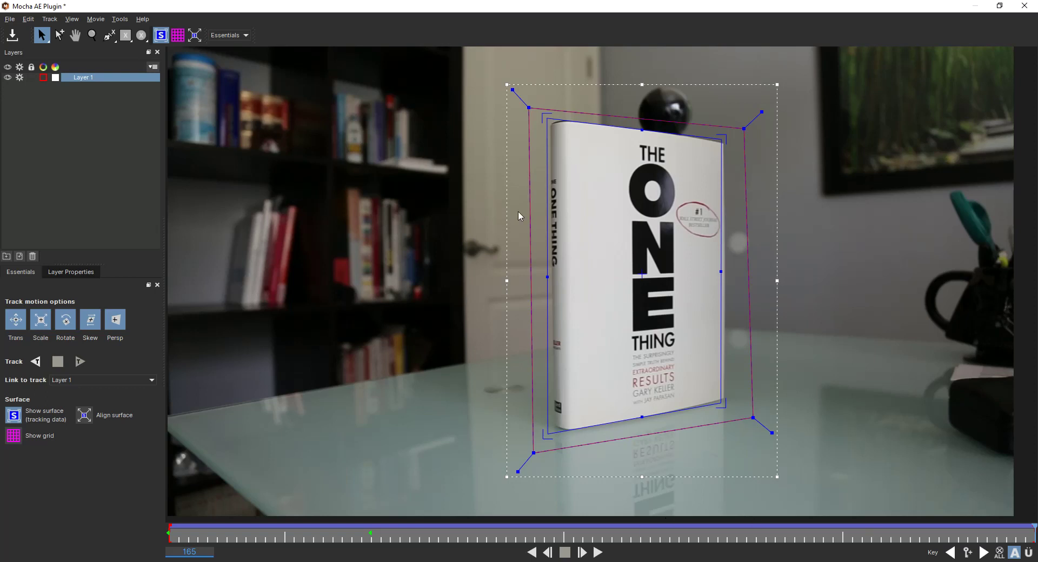
- Save the Mocha project and close Mocha to return to After Effects
left_click(12, 35)
left_click(1022, 7)
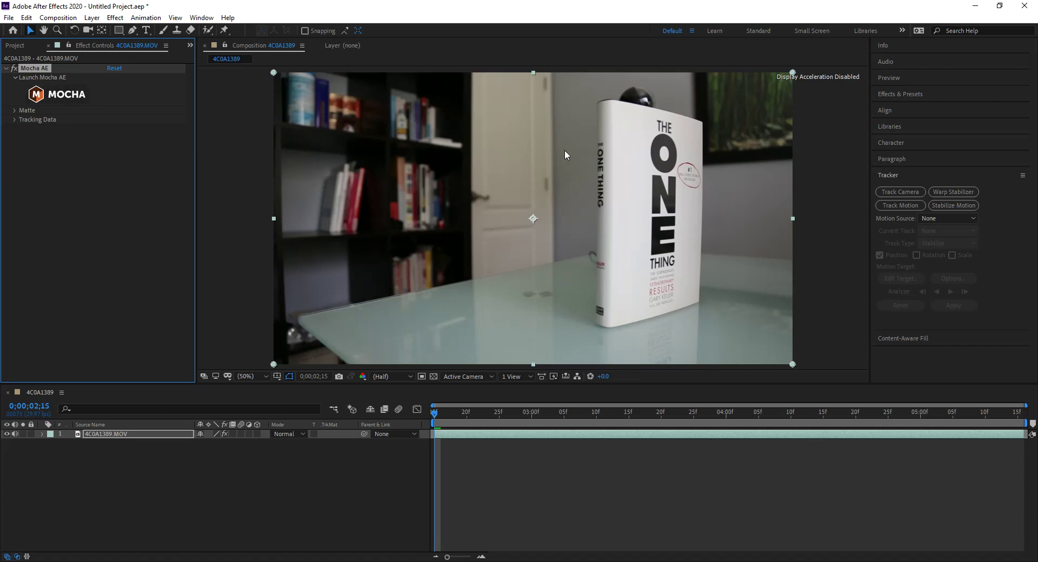
- Expand the Mocha AE effect's Tracking Data parameters in Effect Controls
left_click(14, 119)
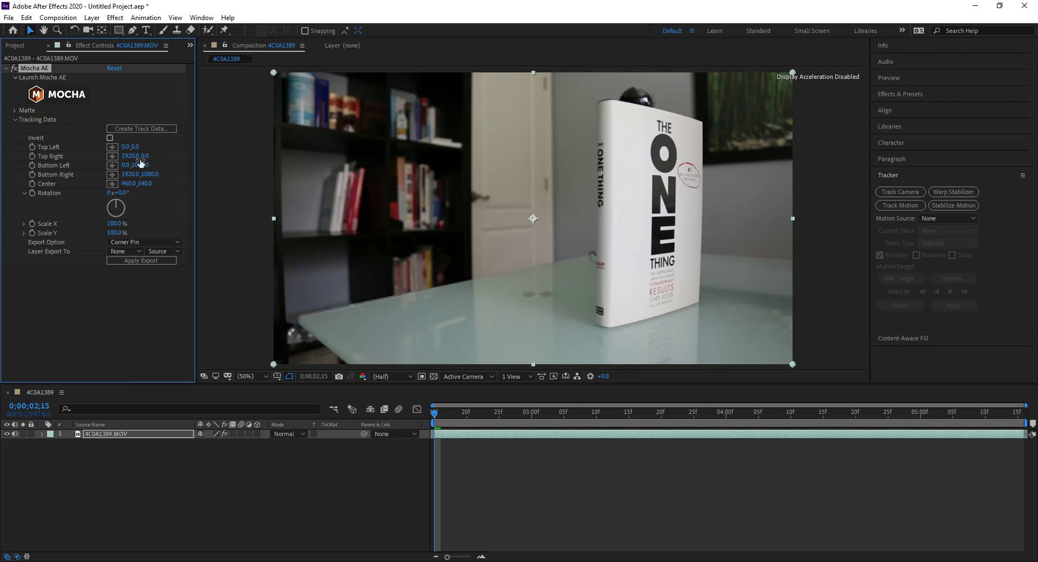
left_click(14, 119)
left_click(14, 119)
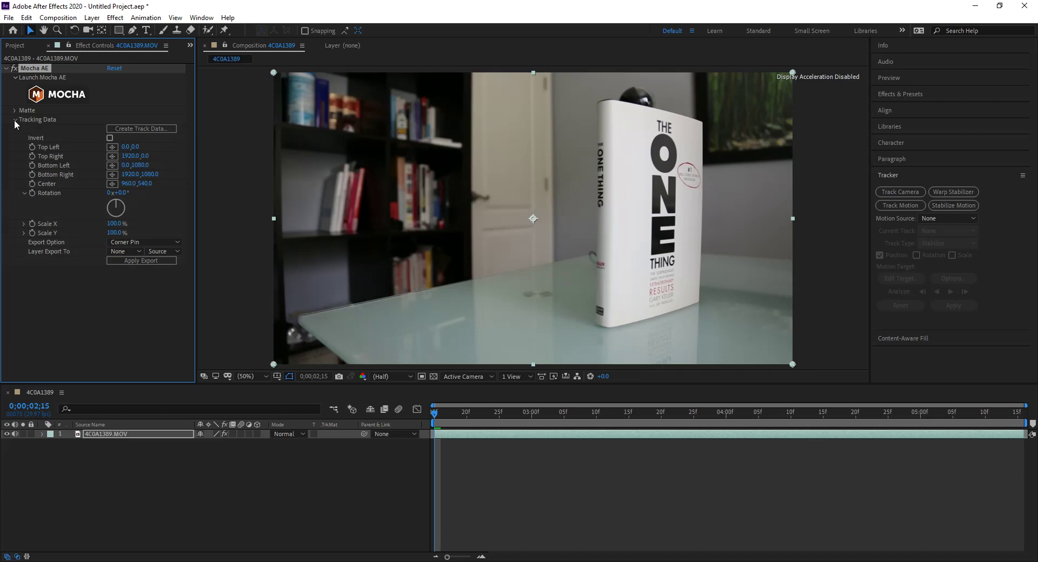
- Create track data from Mocha Layer 1, then reopen the Mocha plugin to check the track
left_click(145, 130)
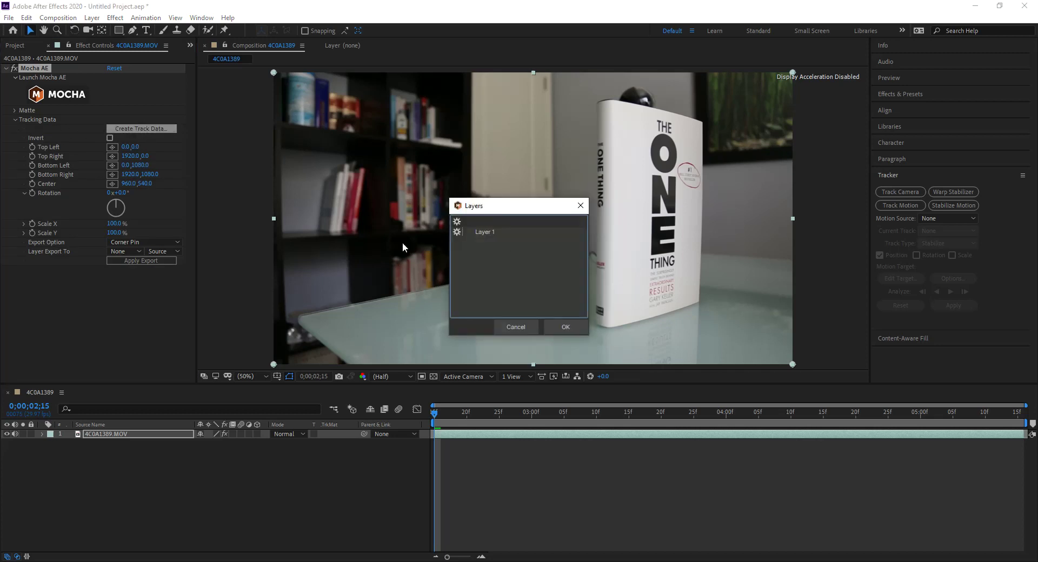
left_click_drag(490, 211, 494, 204)
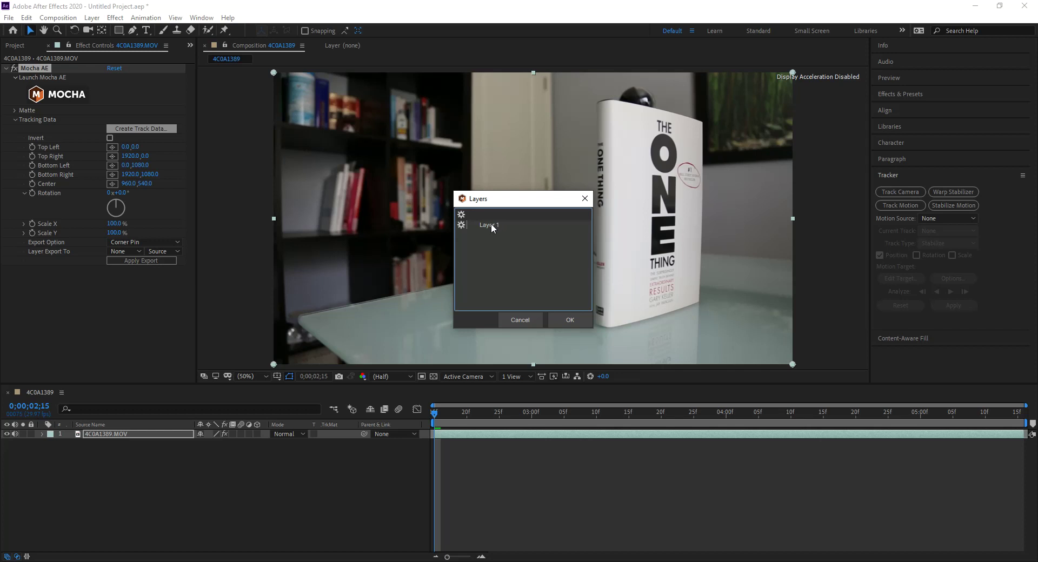
left_click(492, 225)
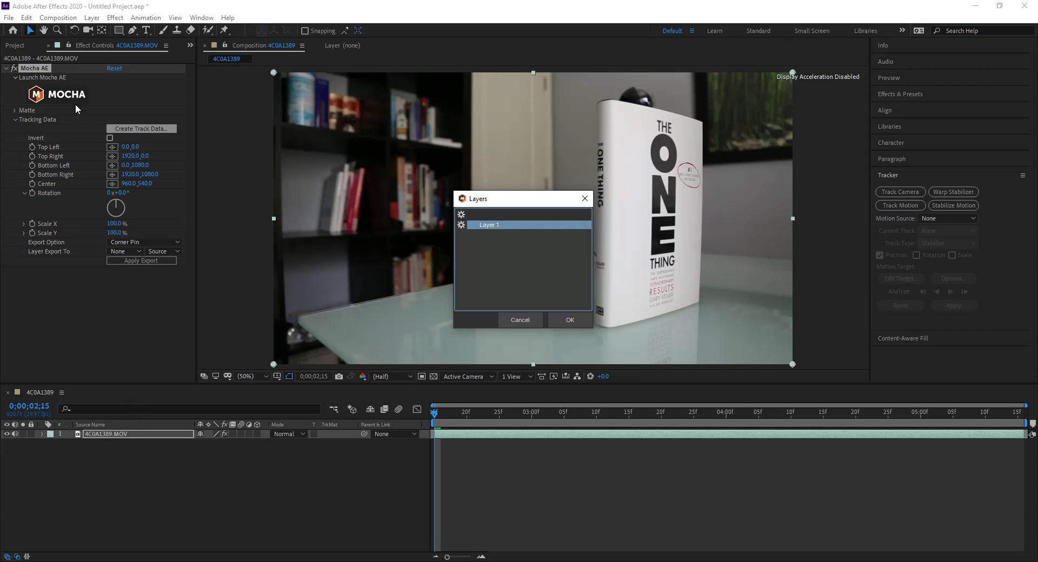
left_click(570, 320)
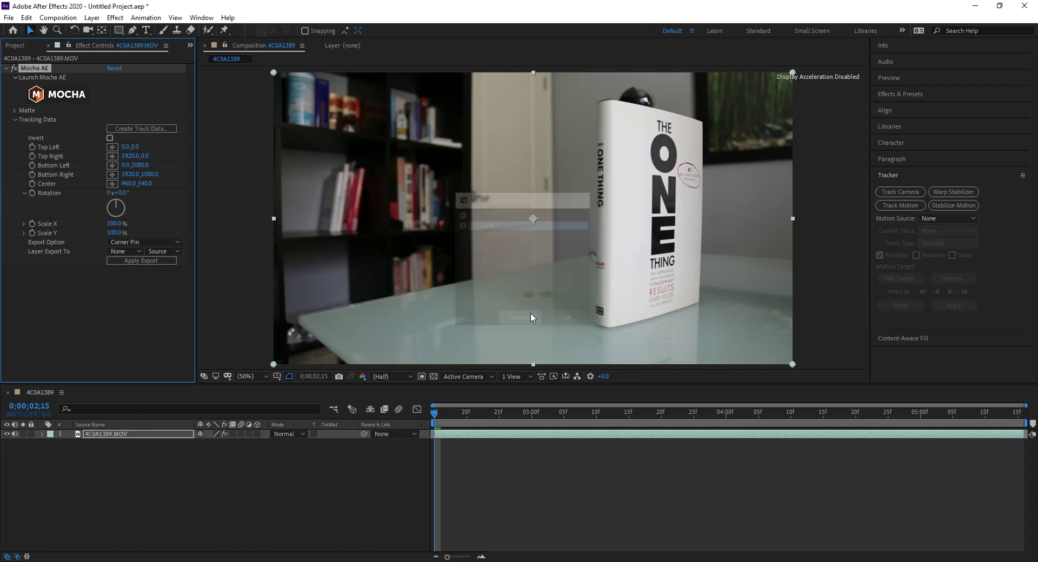
left_click(68, 96)
- Select Layer 1, show its tracking surface over the book, and close Mocha
left_click(81, 79)
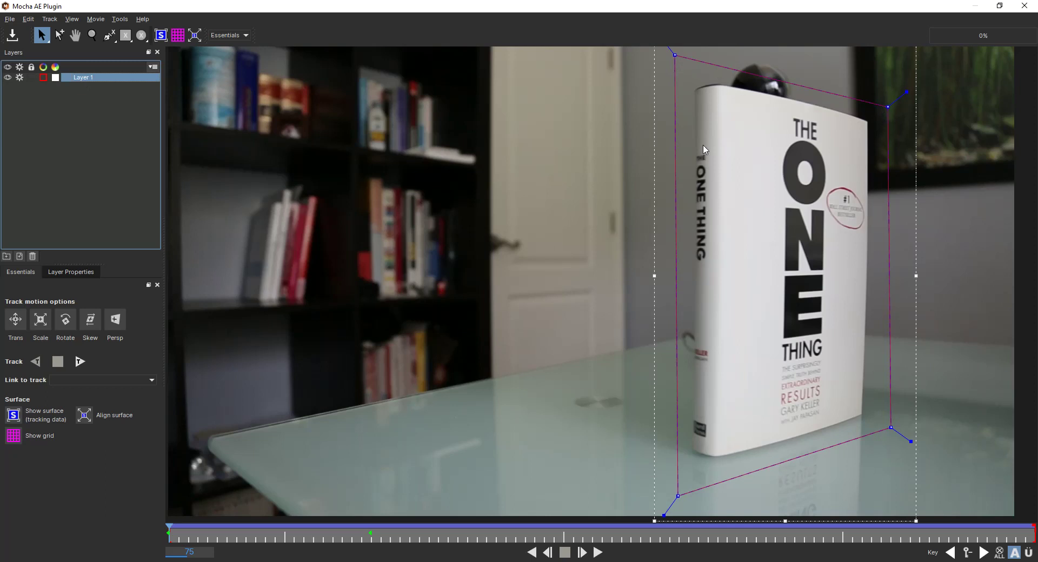
left_click(160, 35)
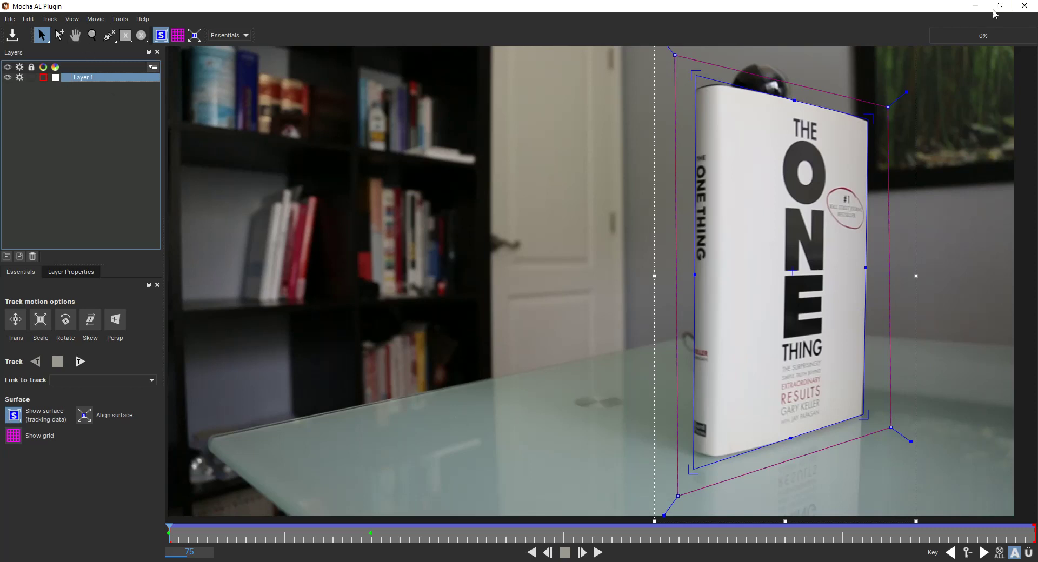
left_click(1023, 6)
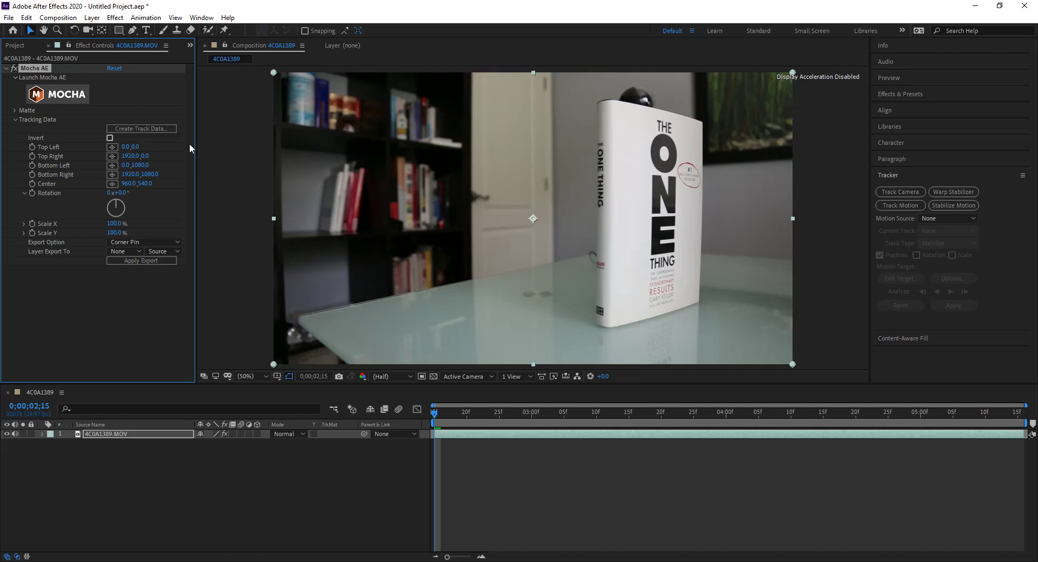
- Create track data from Mocha Layer 1 on the selected 4C0A1389.MOV footage layer
left_click(131, 128)
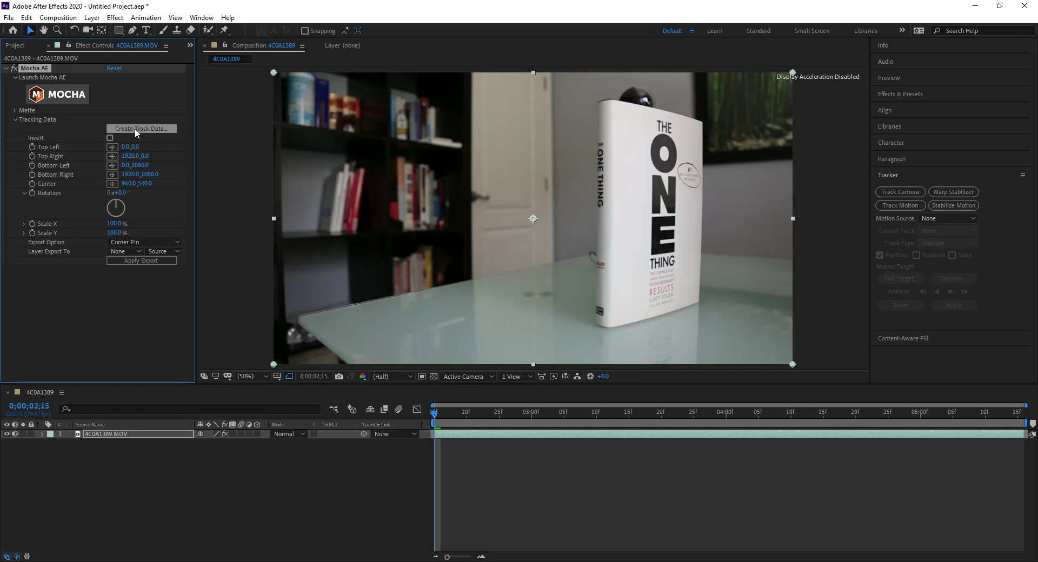
left_click(125, 432)
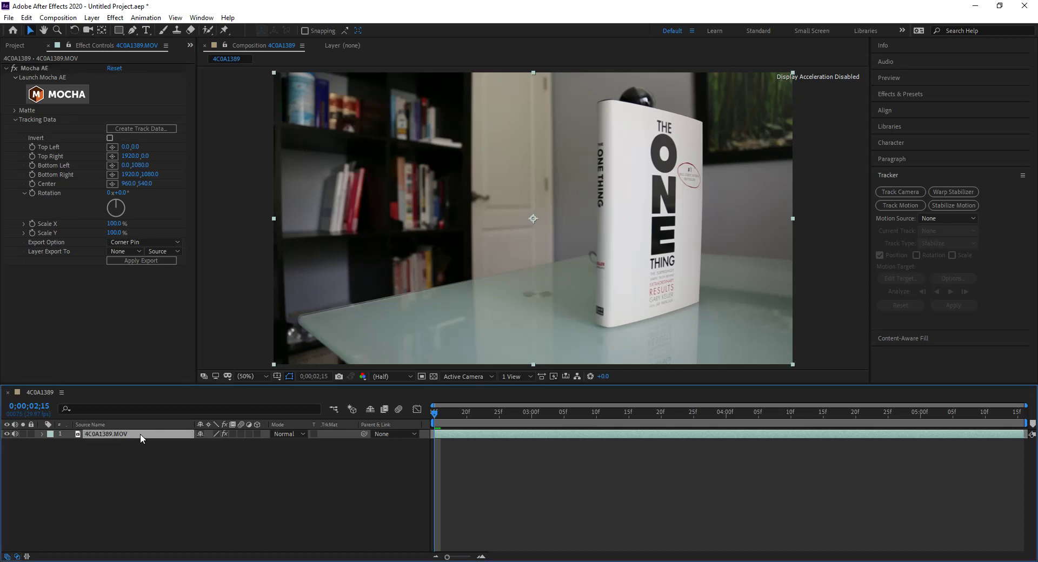
left_click(137, 129)
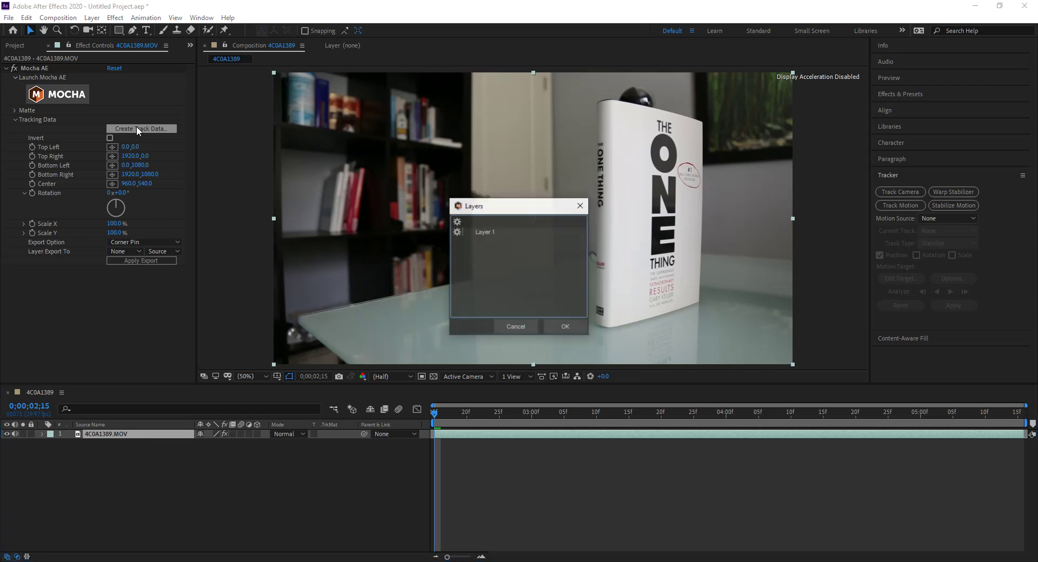
left_click(495, 232)
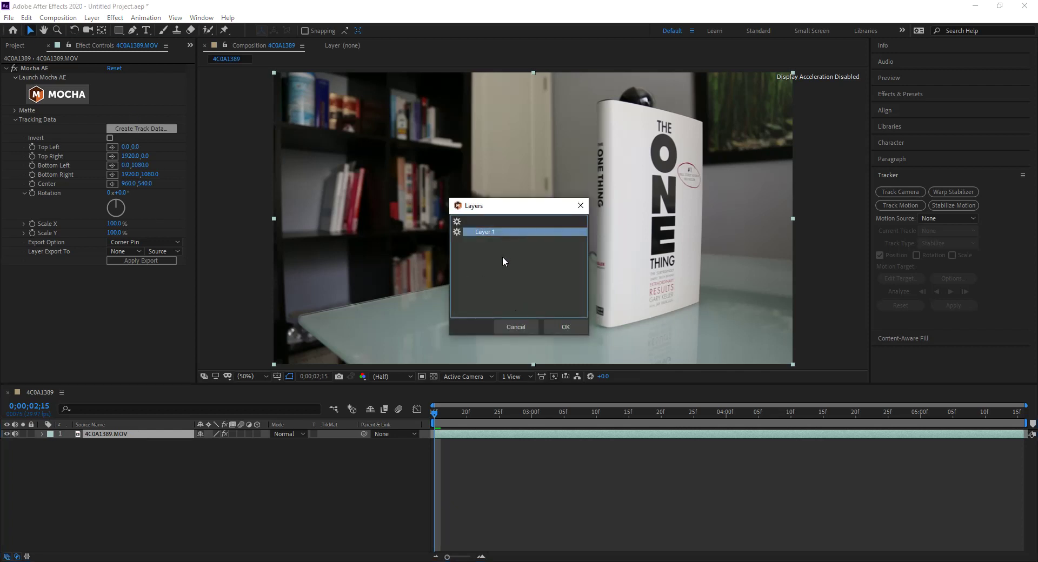
left_click(554, 326)
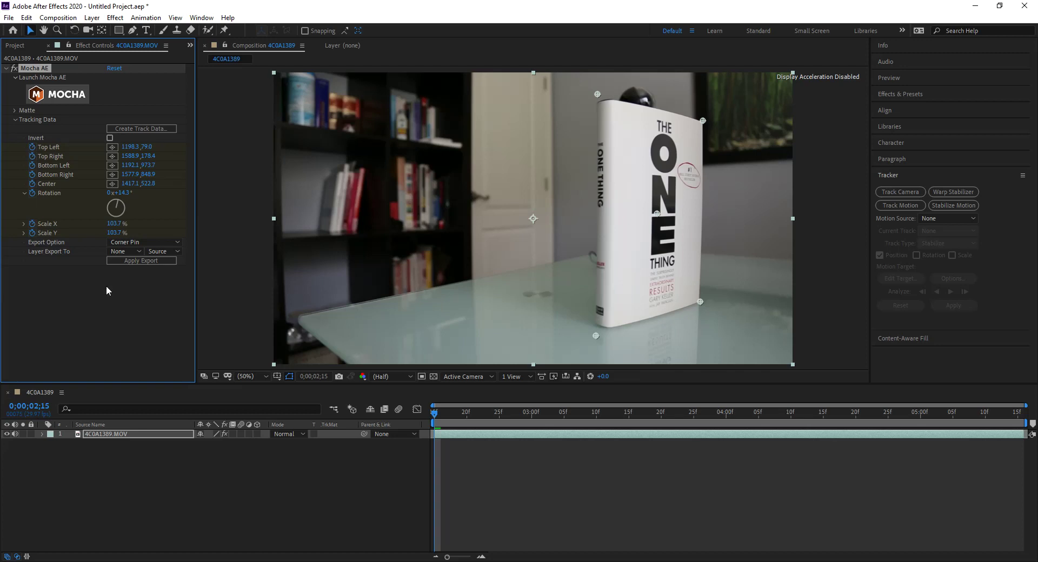
- Reveal the layer's tracking keyframes with U, then collapse and reselect the footage layer
key("u")
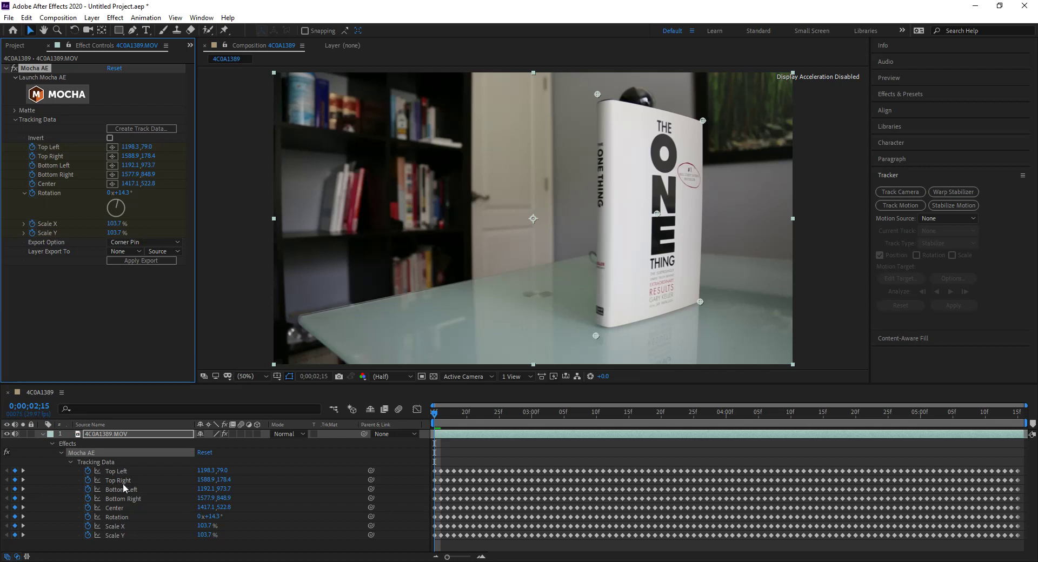
left_click(42, 434)
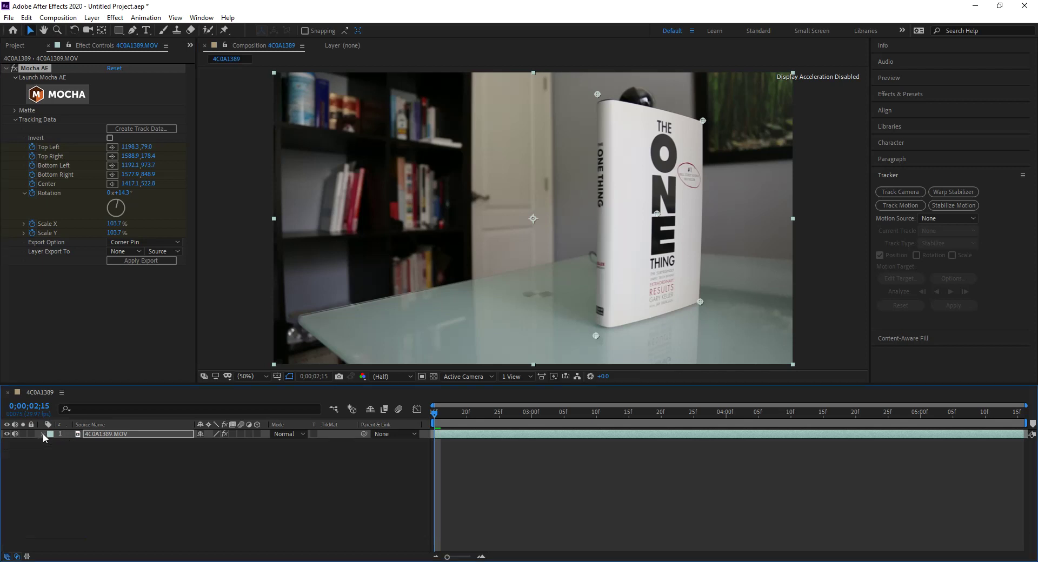
left_click(118, 434)
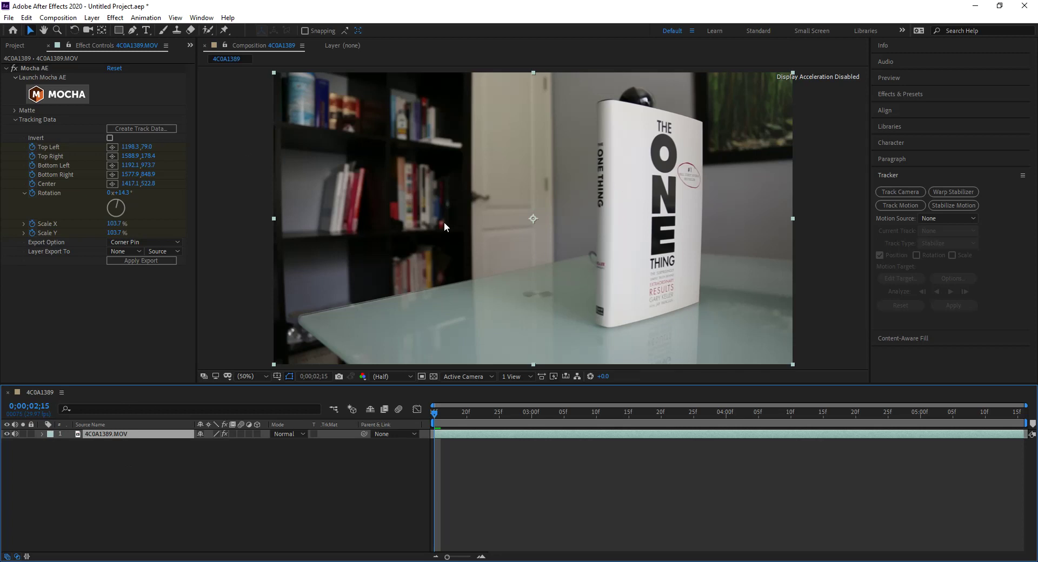
- Place vertical-painting-5.jpg above 4C0A1389.MOV in the timeline and check both items' details
left_click(18, 46)
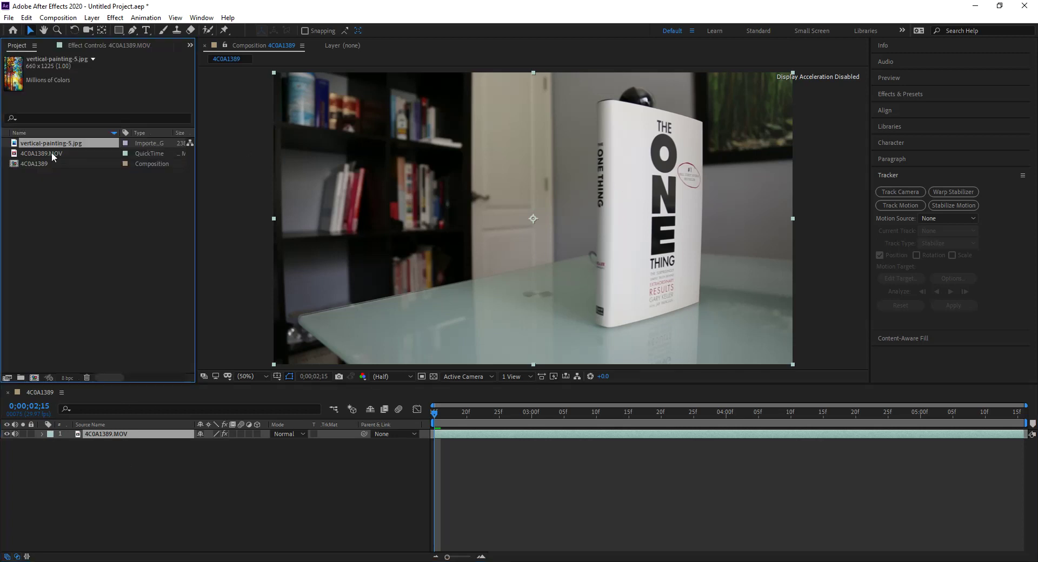
left_click_drag(49, 146, 60, 431)
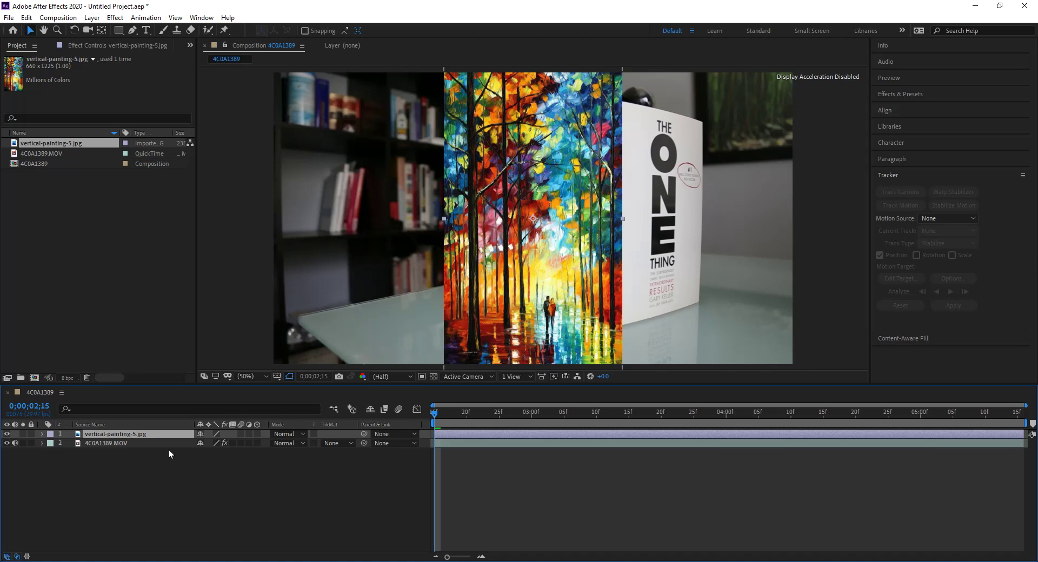
left_click(41, 162)
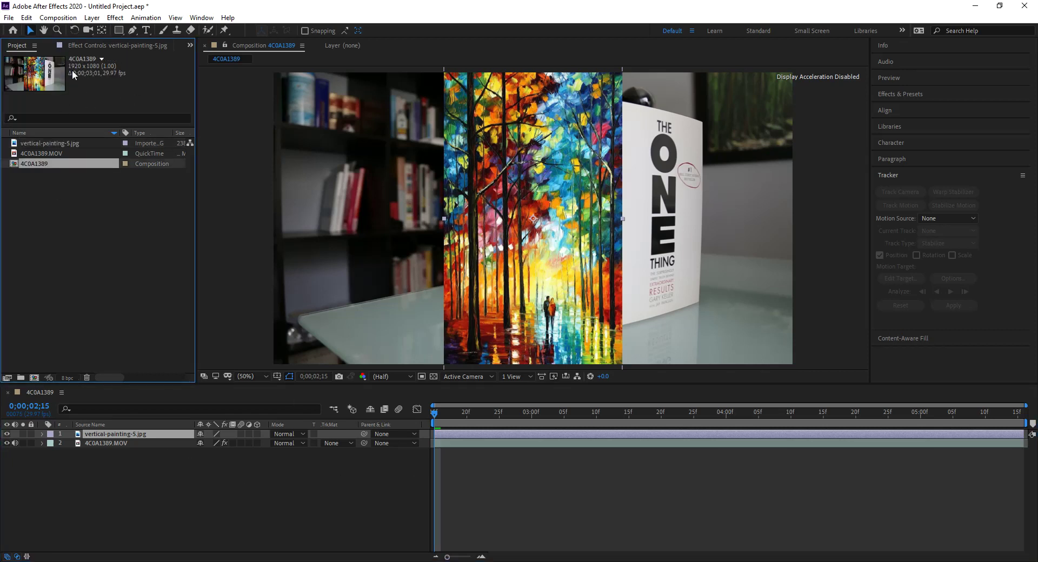
left_click(50, 142)
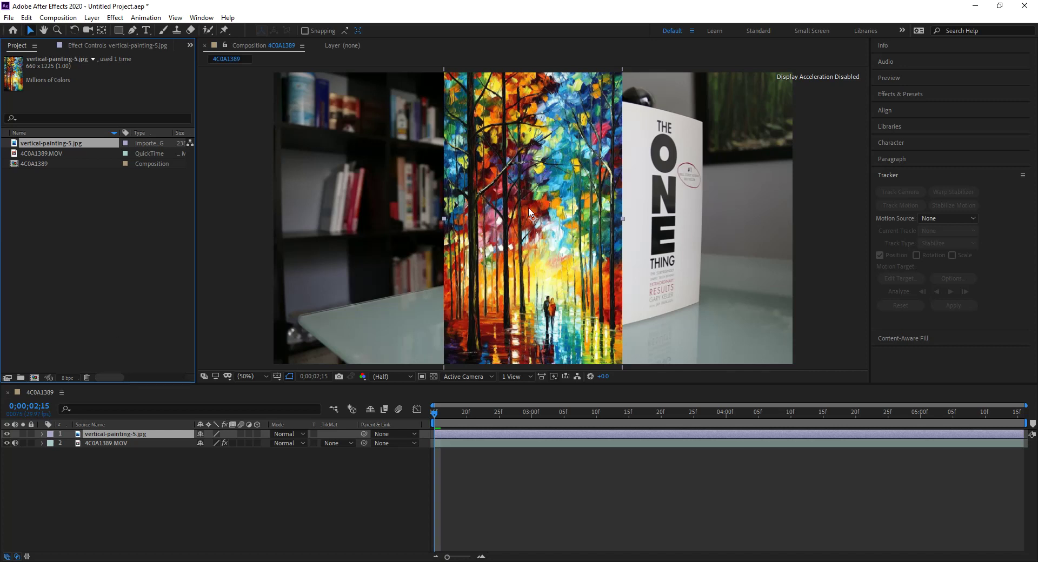
- Pre-compose the painting layer with Ctrl+Shift+C, moving all attributes into vertical-painting-5.jpg Comp 1
left_click(117, 434)
key("ctrl+shift+c")
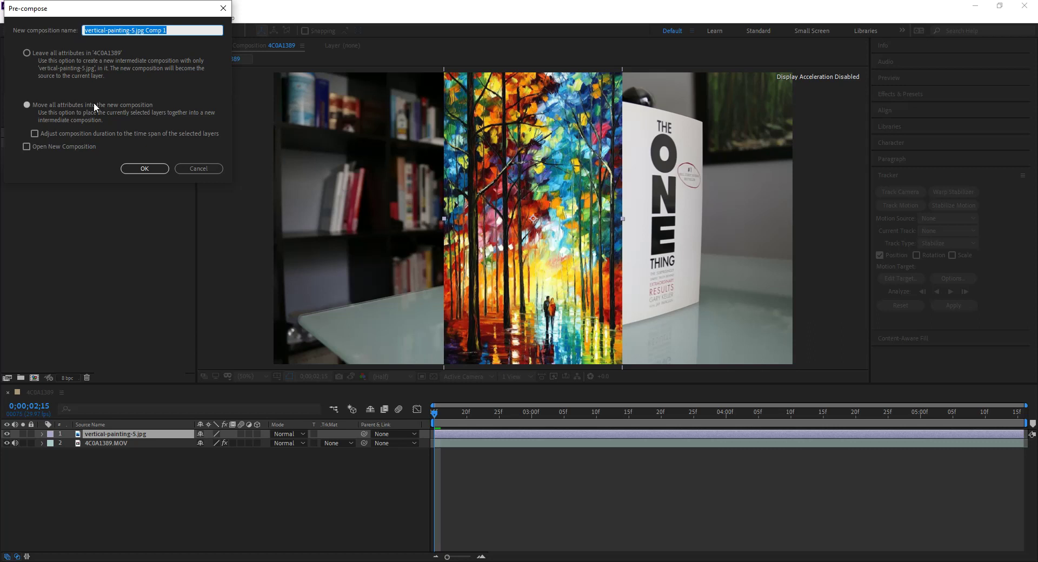
left_click(54, 102)
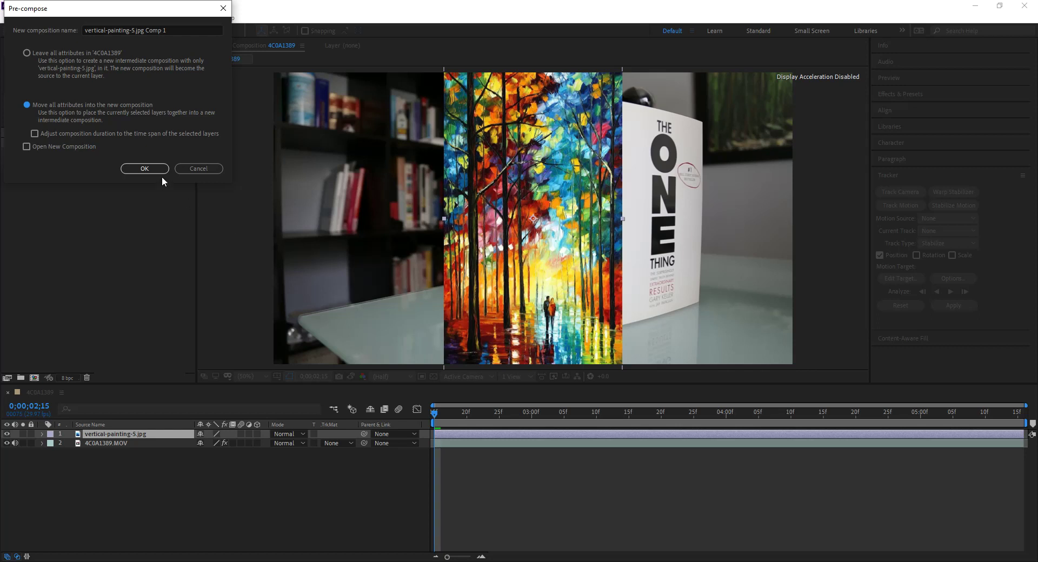
left_click_drag(164, 8, 319, 70)
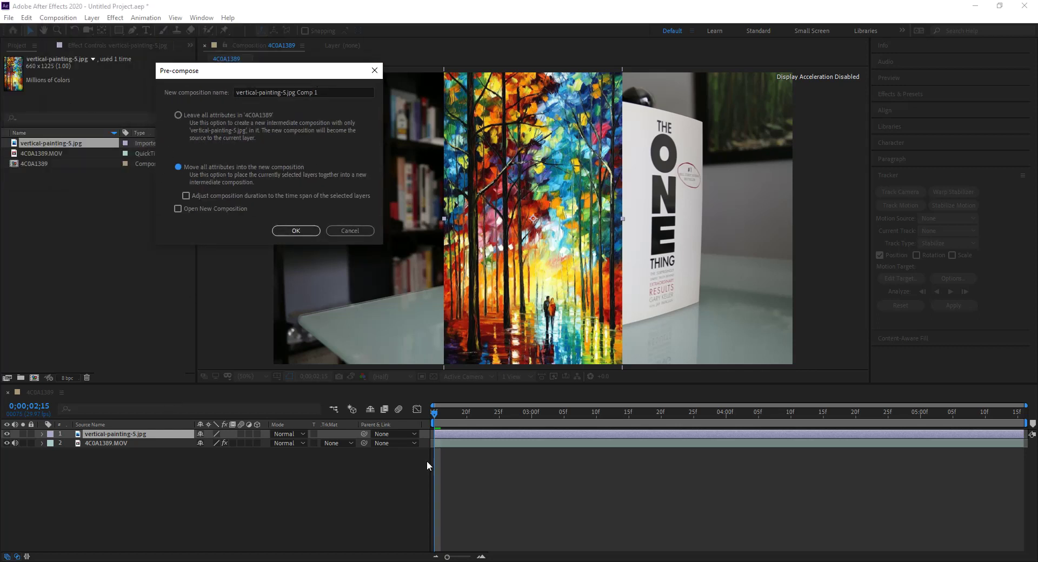
left_click(294, 231)
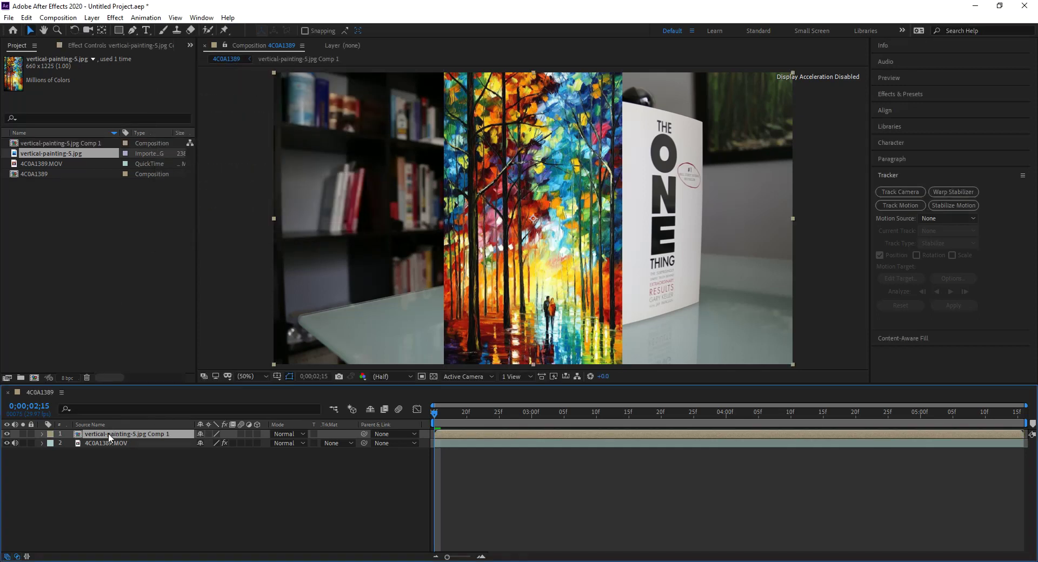
- Open vertical-painting-5.jpg Comp 1 and review its composition settings without changing them
double_click(109, 434)
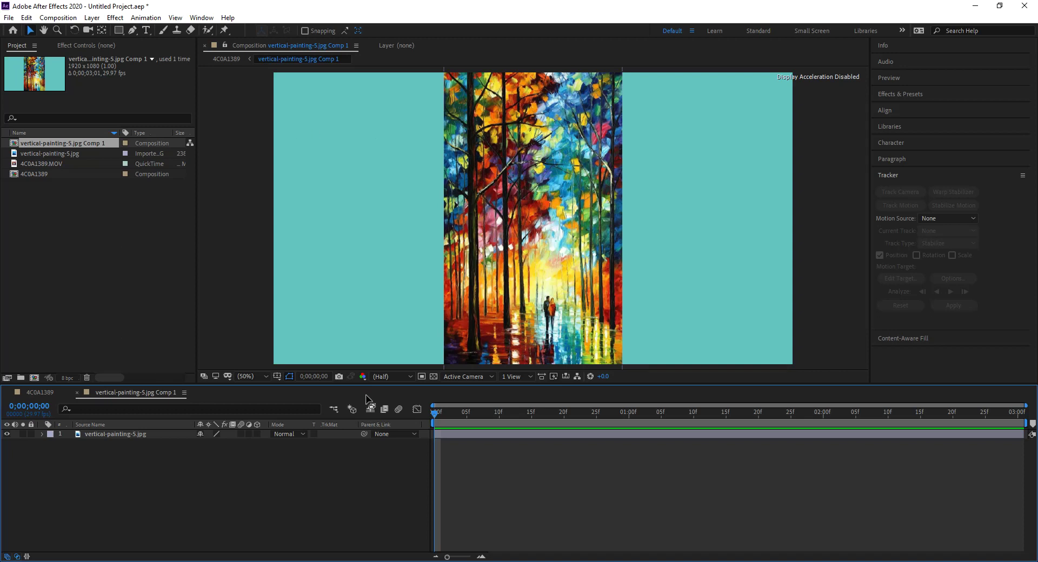
key("ctrl+k")
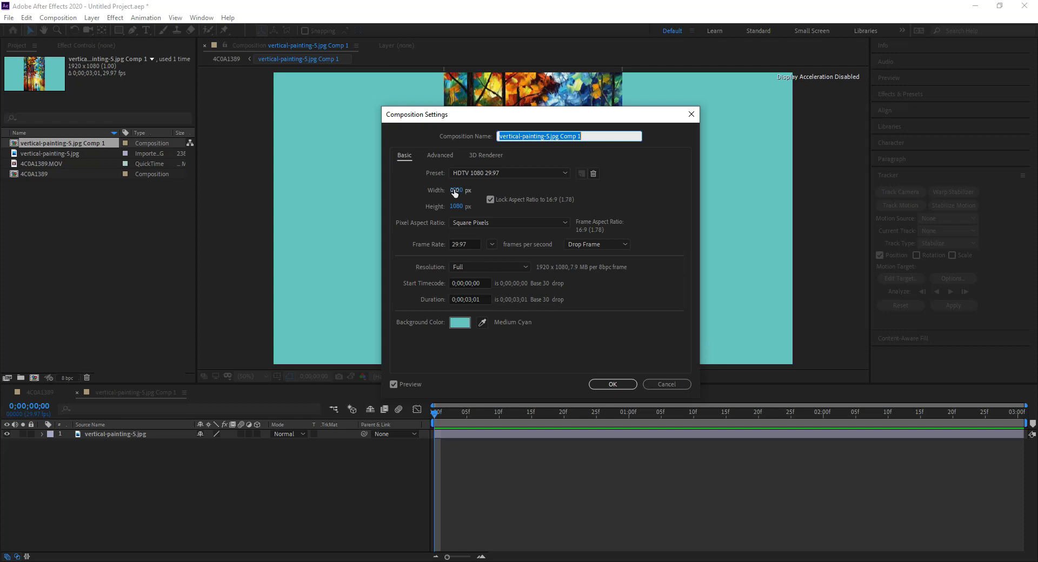
left_click(663, 385)
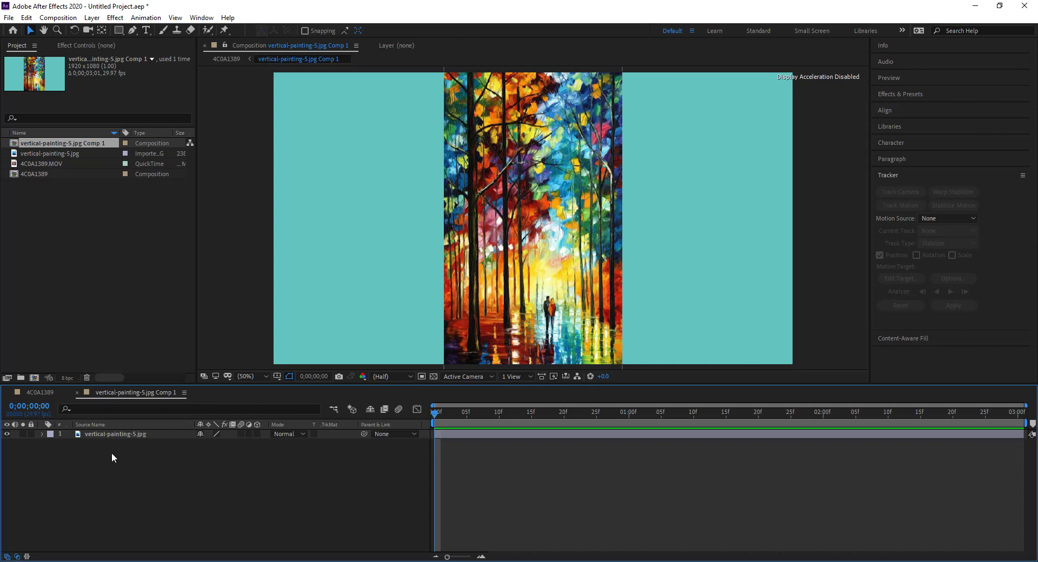
- Stretch the painting layer so it fills the whole composition frame
left_click(132, 433)
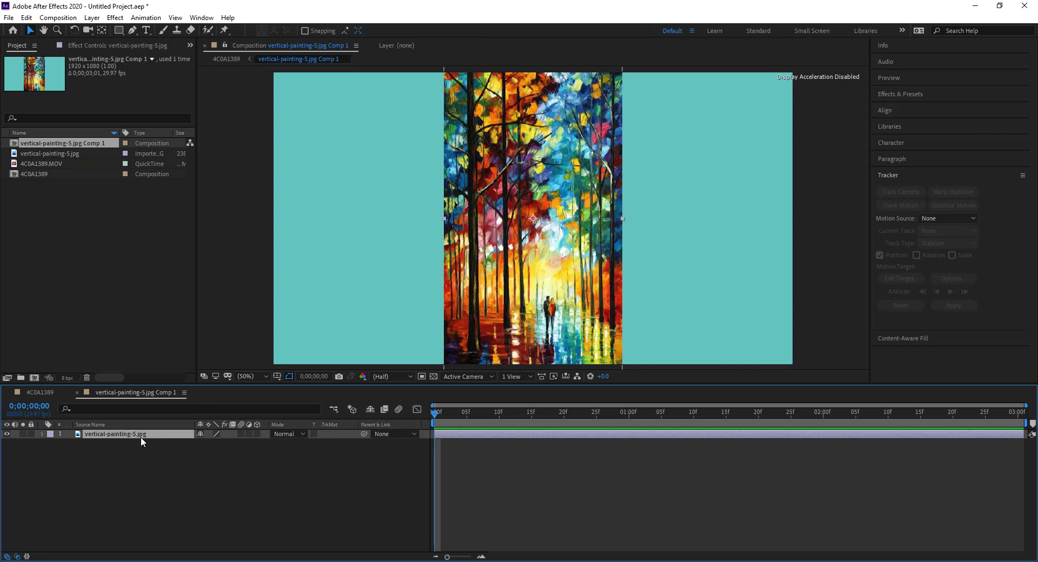
right_click(489, 267)
mouse_move(549, 292)
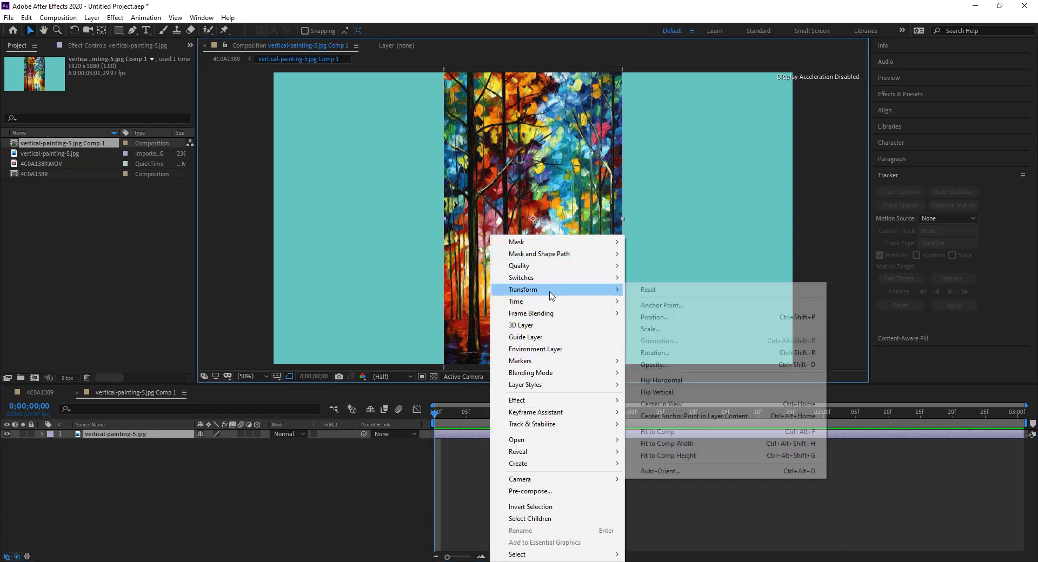
left_click(700, 433)
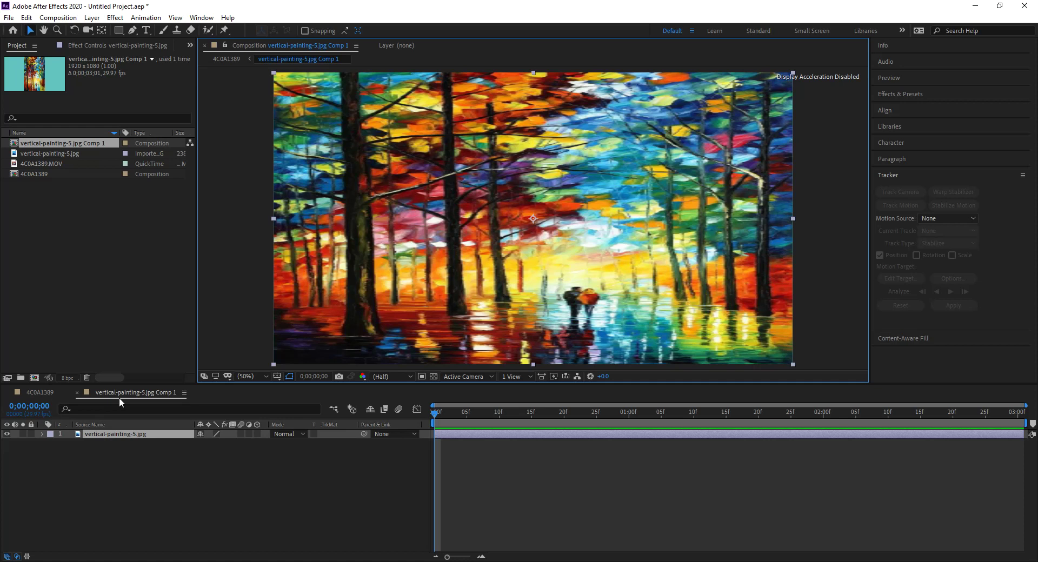
- Export the Mocha track as Corner Pin (Support Motion Blur) to vertical-painting-5.jpg Comp 1 and apply it
left_click(47, 390)
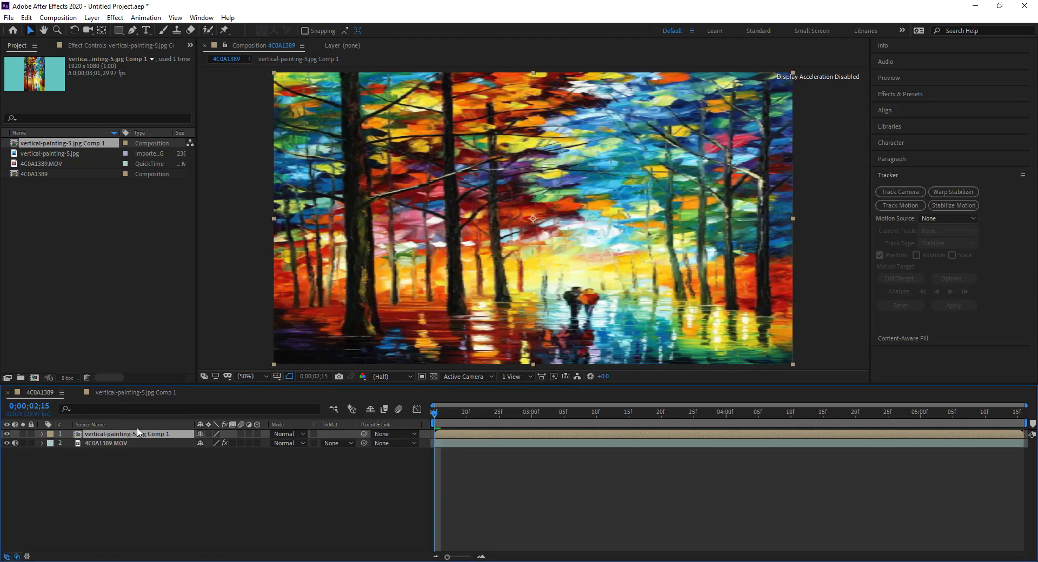
left_click(109, 442)
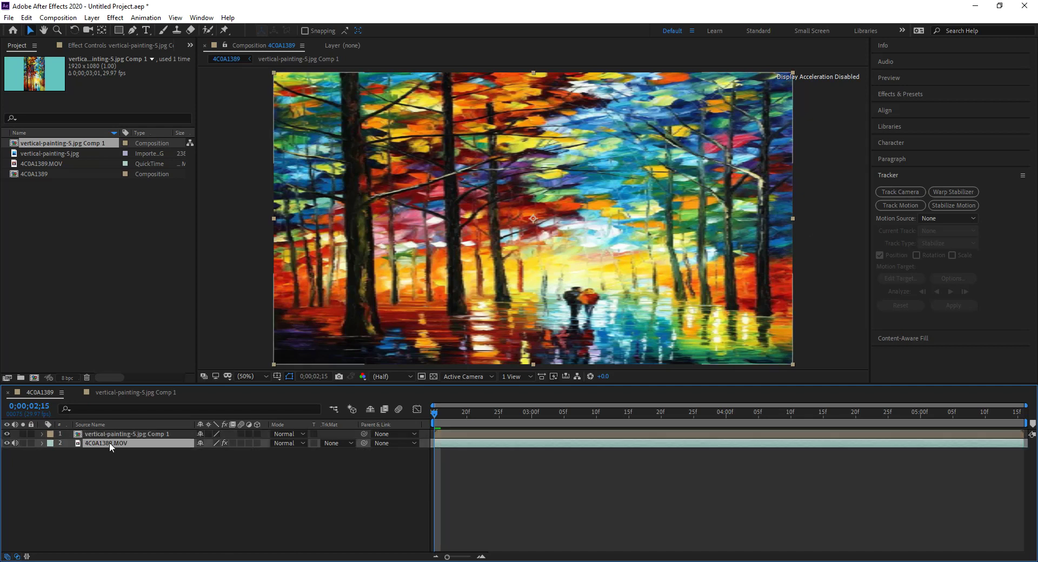
left_click(106, 46)
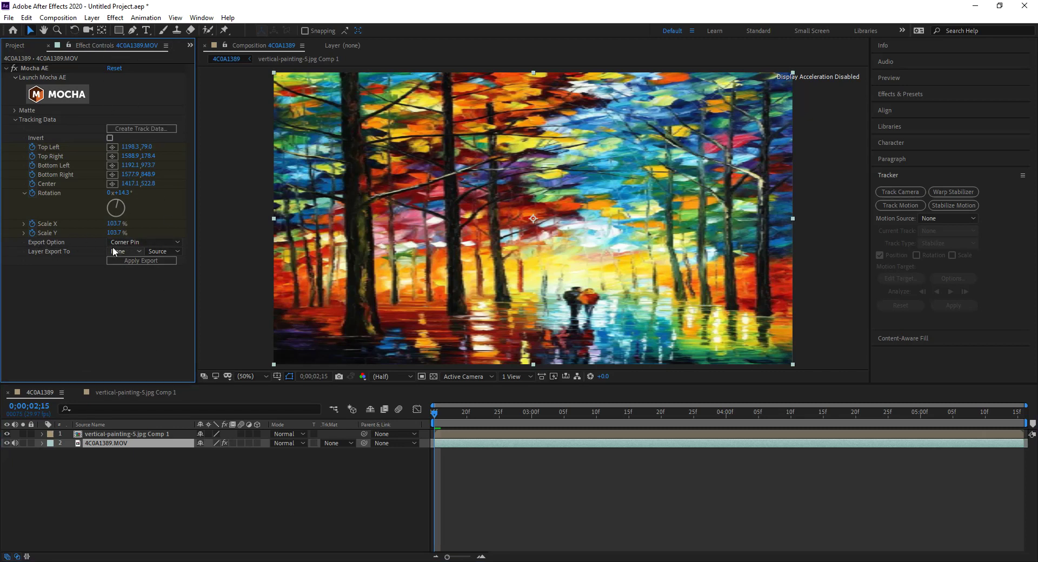
left_click(137, 243)
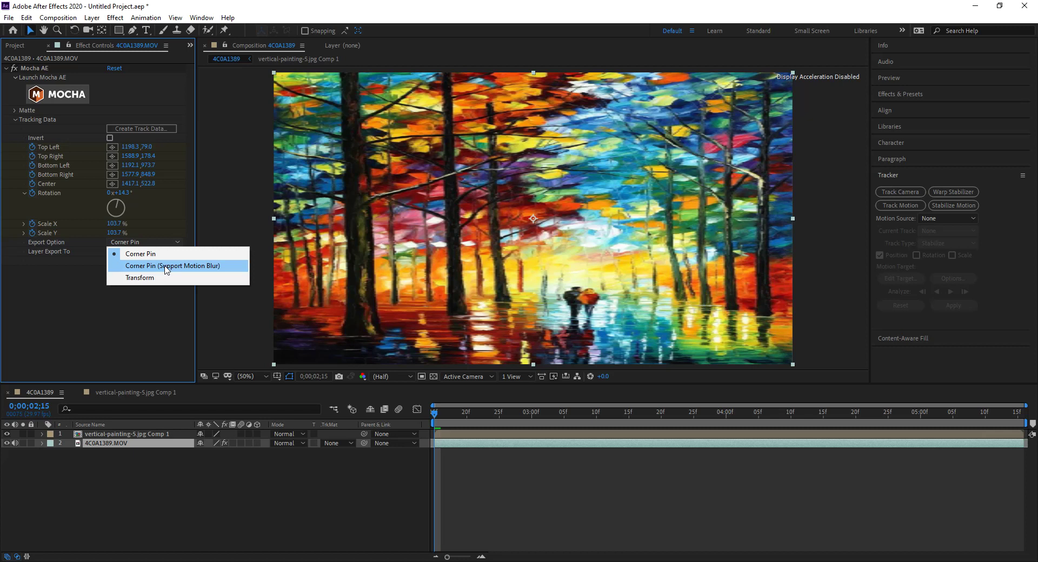
left_click(165, 266)
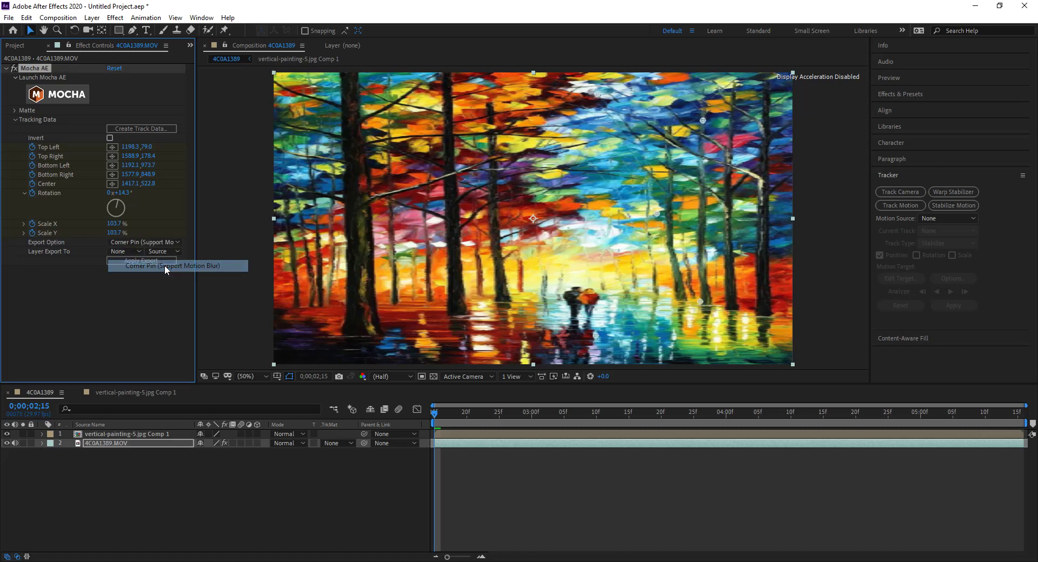
left_click(134, 252)
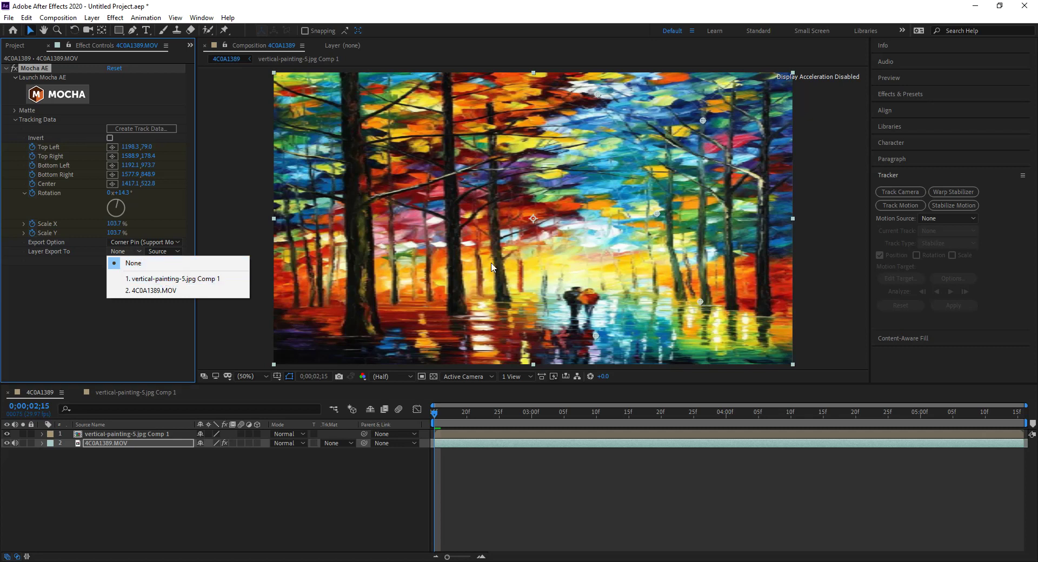
left_click(172, 279)
left_click(145, 261)
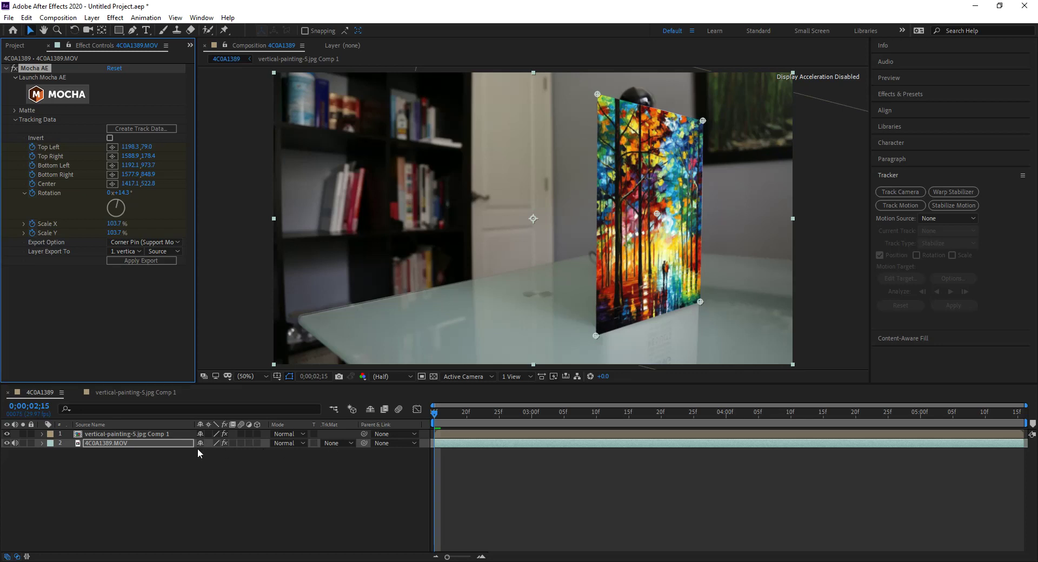
left_click(156, 433)
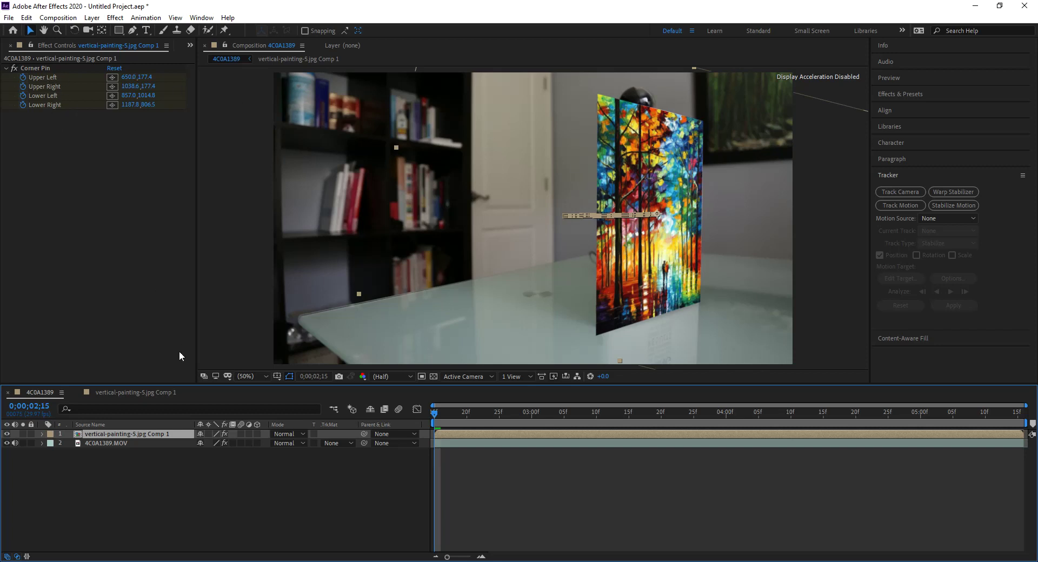
key("u")
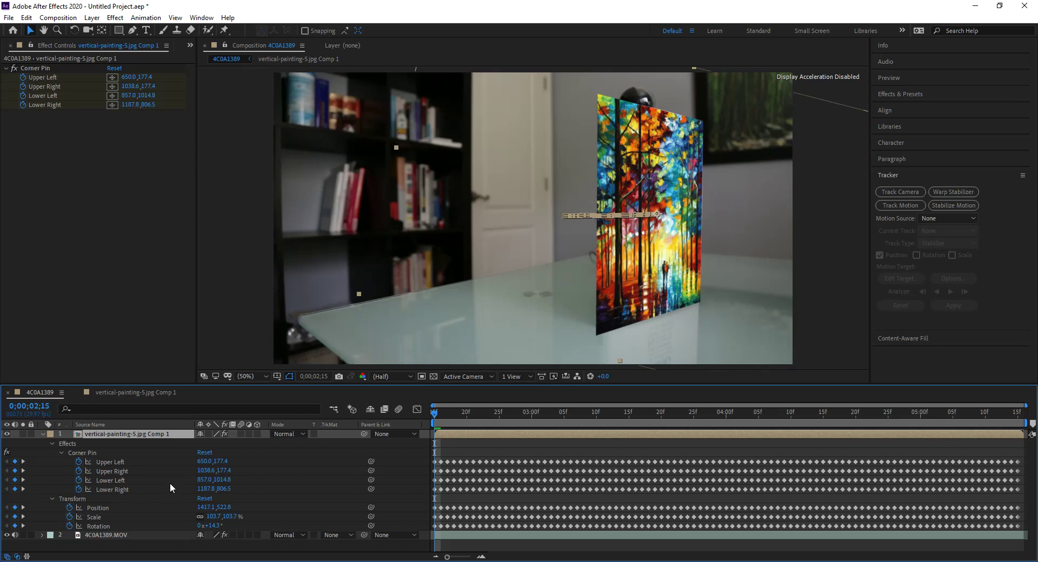
left_click(43, 434)
left_click(442, 417)
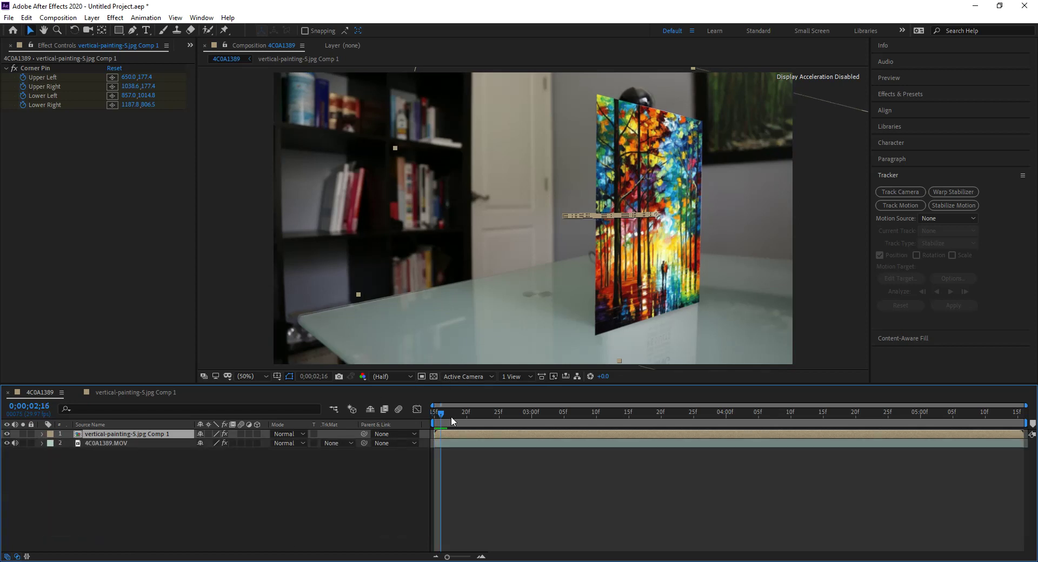
left_click_drag(451, 416, 434, 453)
key("space")
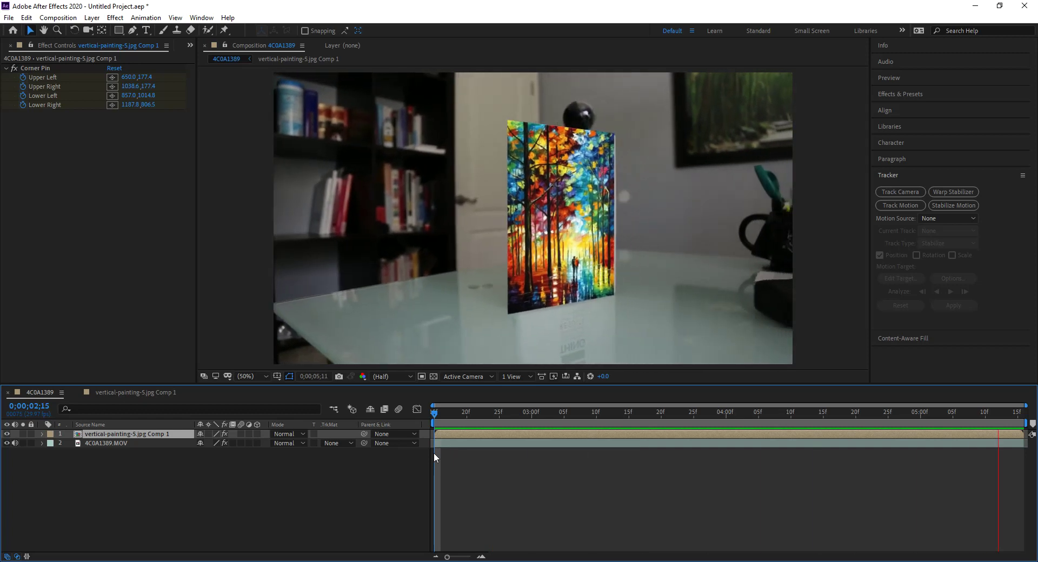
key("space")
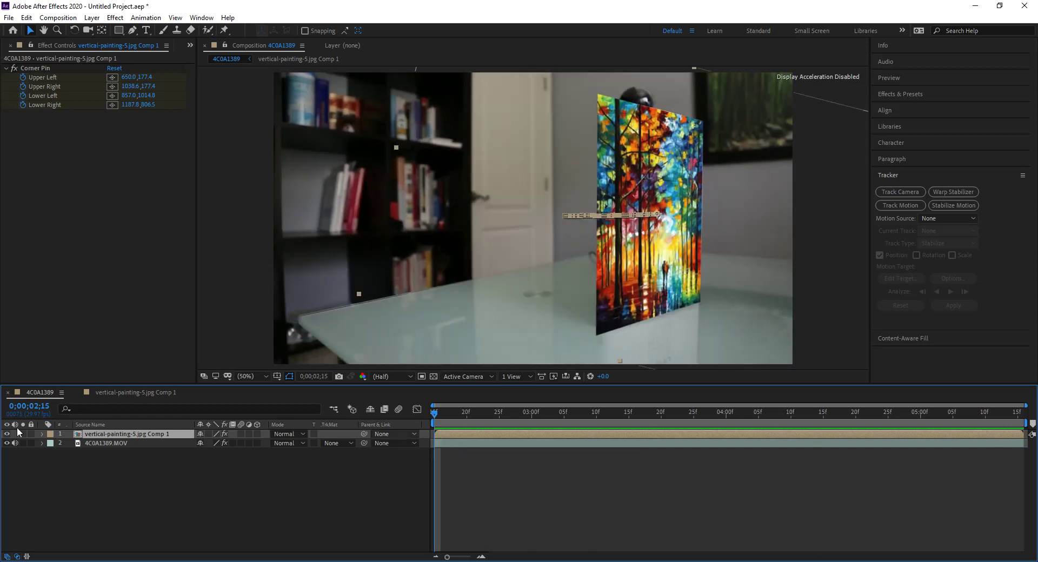
- Move to a later frame of the footage and open Effects & Presets with its search field active
left_click(15, 444)
left_click_drag(473, 414, 427, 414)
left_click(906, 93)
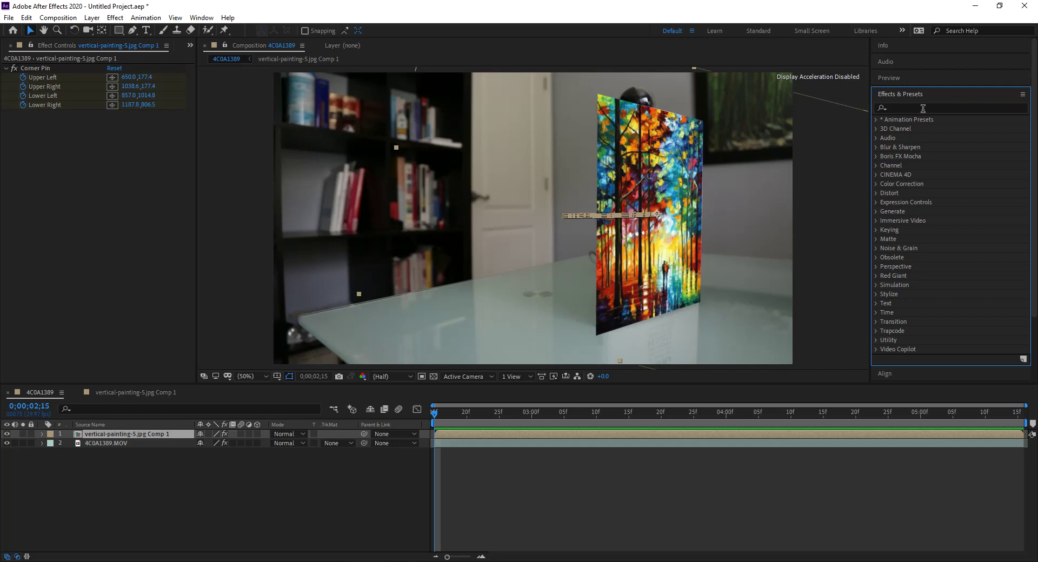
left_click(922, 109)
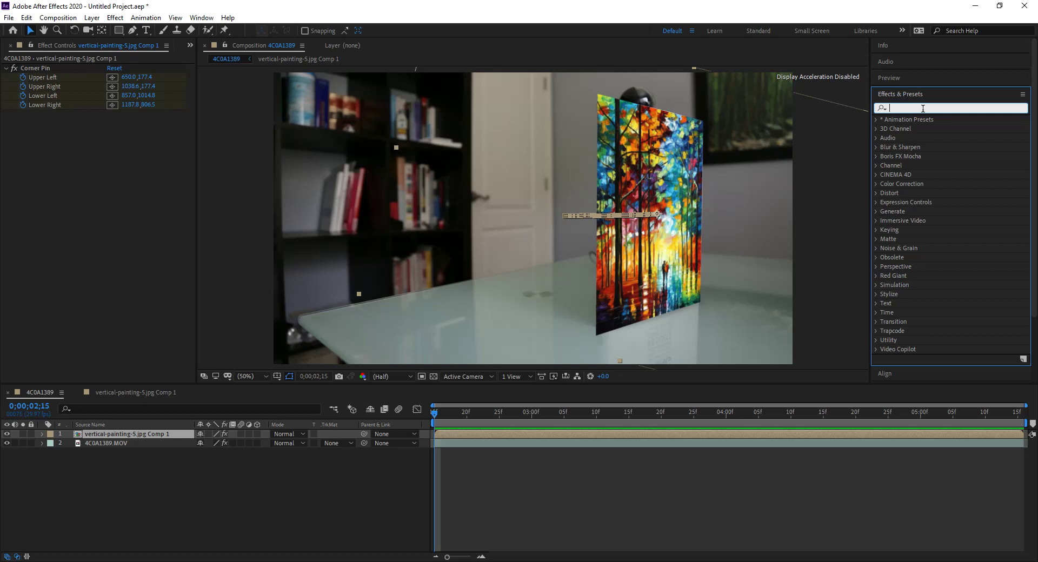
- Search 'vc', apply VC Reflect to the painting layer, and place its floor point at the painting's bottom edge
type("vc")
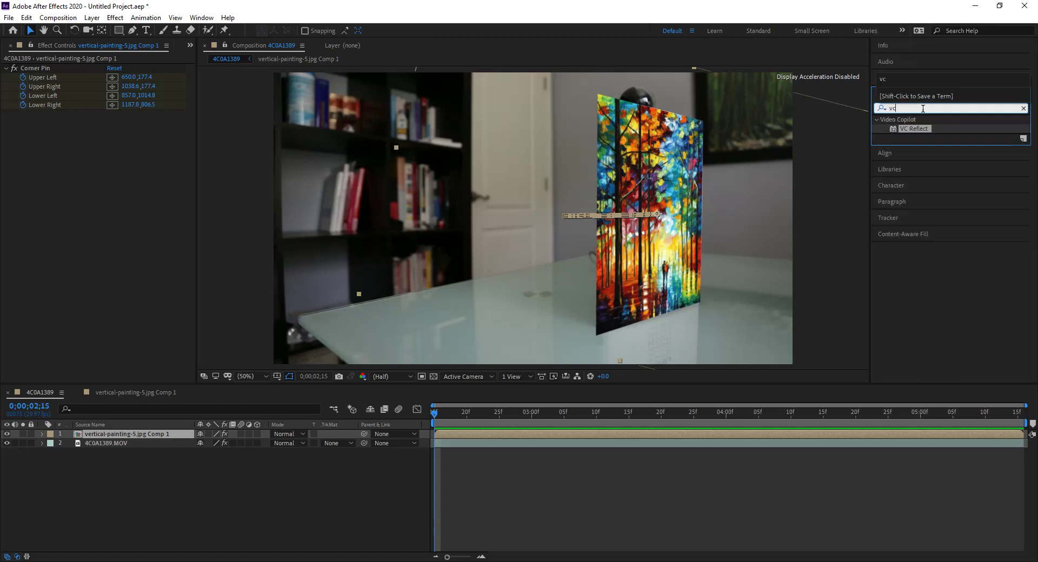
left_click_drag(891, 130, 645, 259)
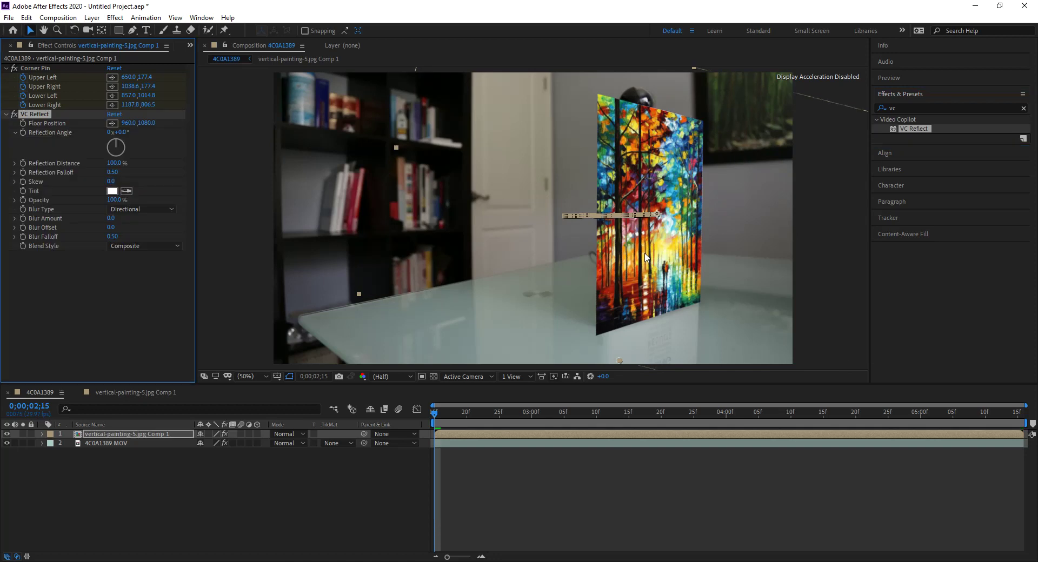
left_click(113, 123)
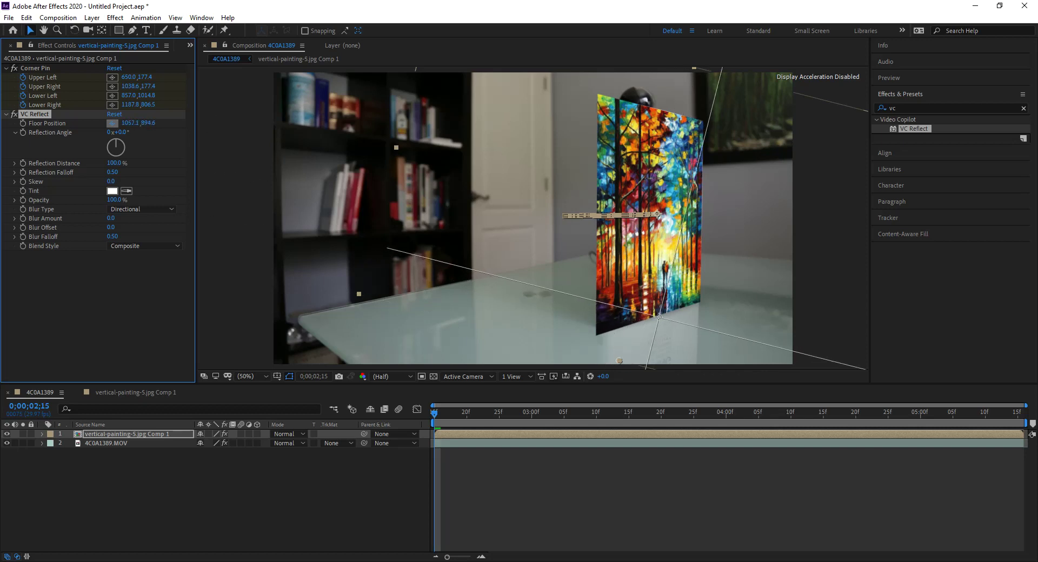
left_click(658, 317)
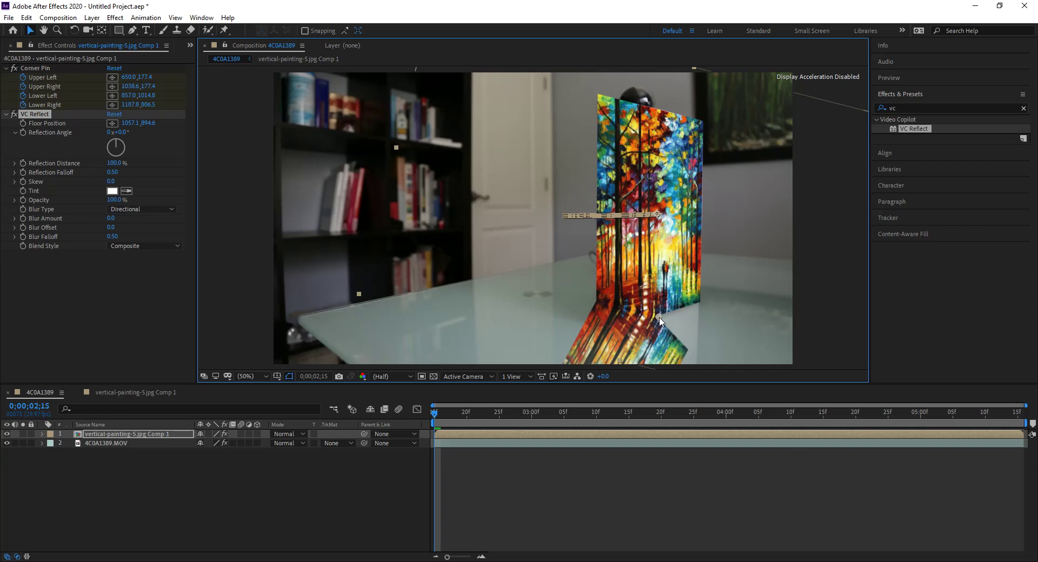
left_click_drag(664, 320, 664, 318)
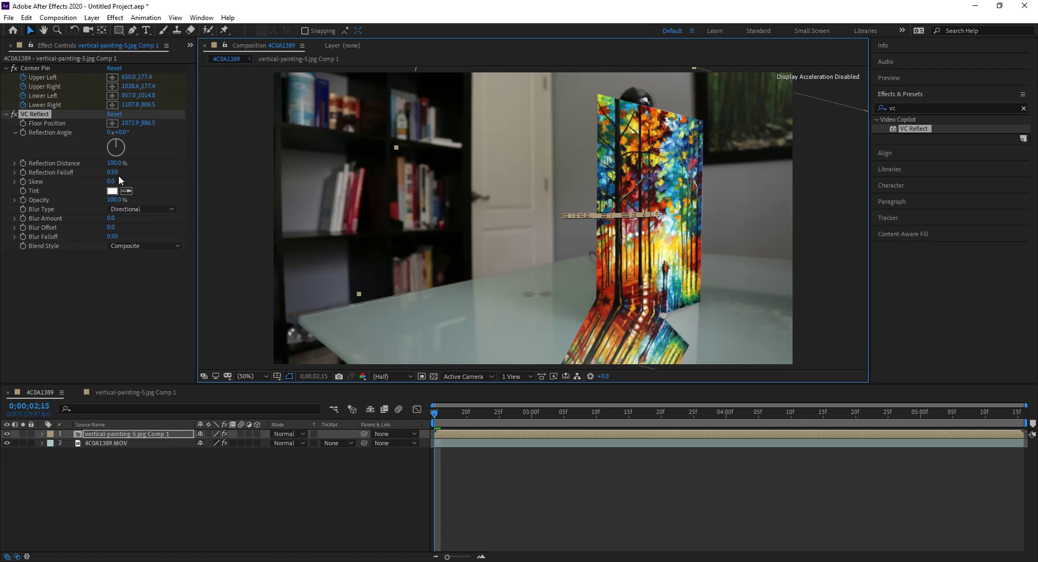
- Keep skew at 0 and dial the reflection angle through -30, -31, -34, -33 to -32°
left_click_drag(114, 181, 127, 183)
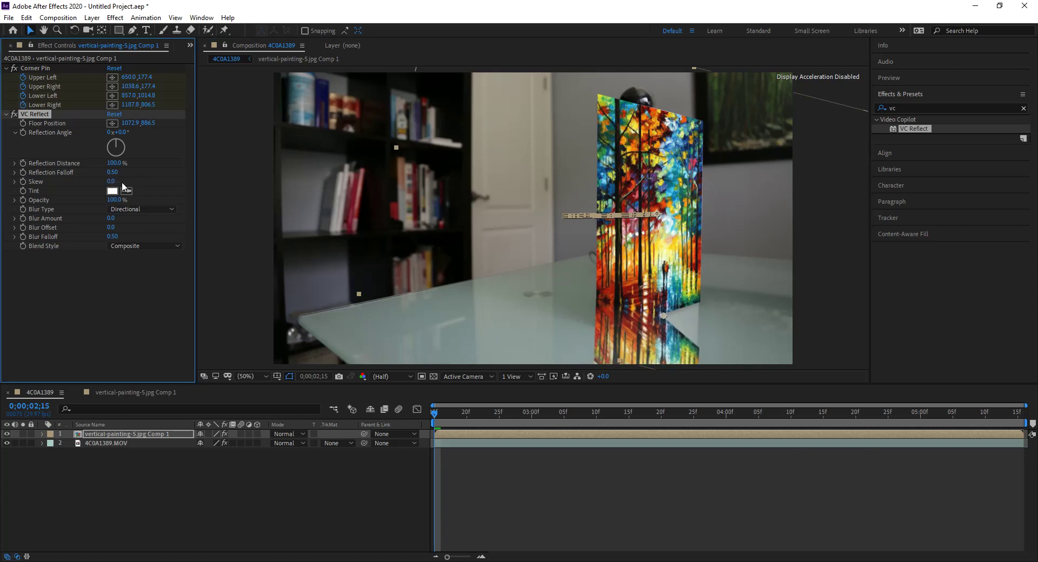
key("ctrl+z")
left_click_drag(117, 144, 115, 146)
left_click(127, 132)
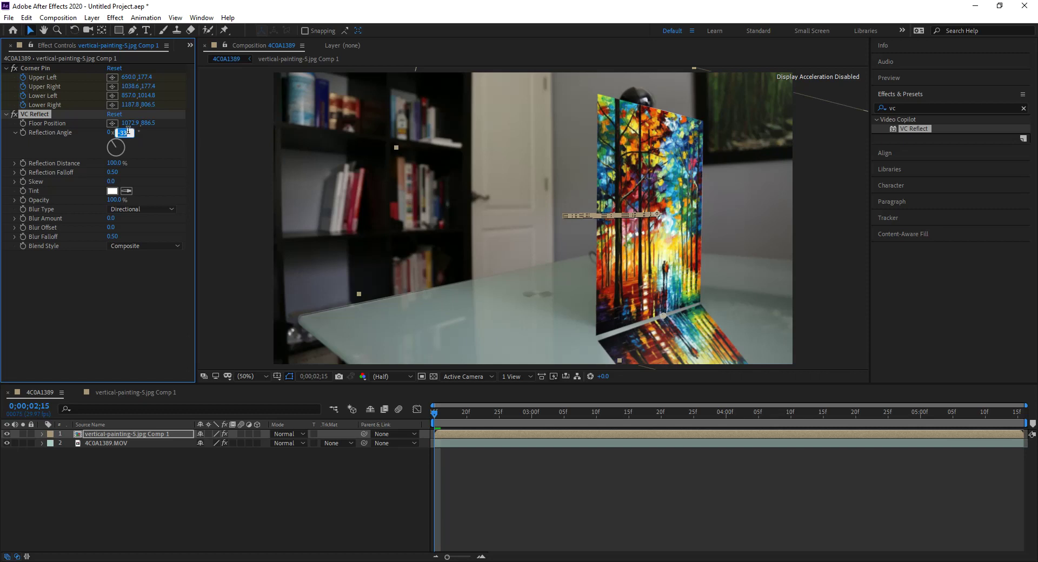
type("-30")
key("Return")
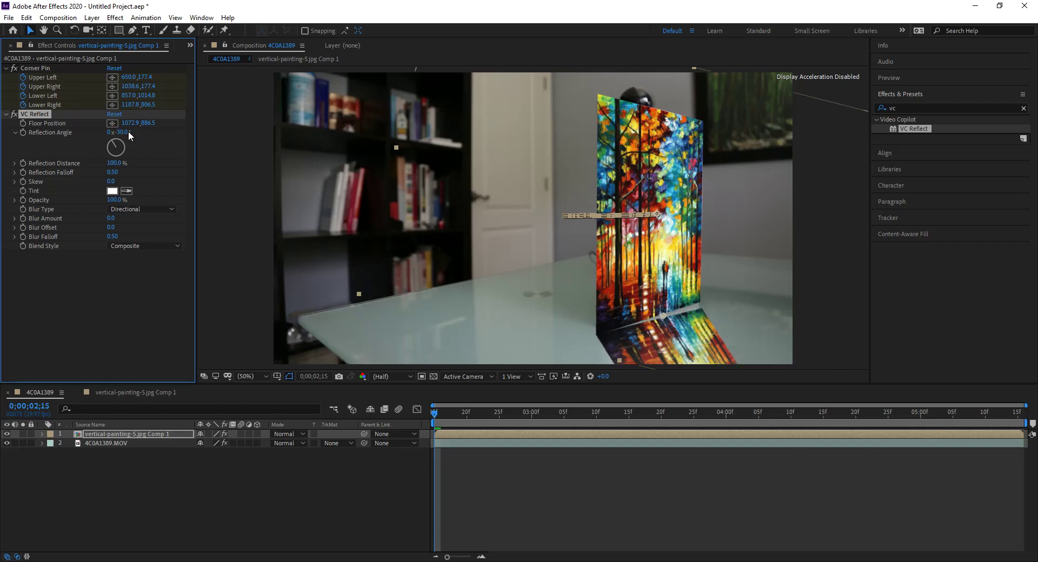
left_click(123, 133)
type("-31")
key("Return")
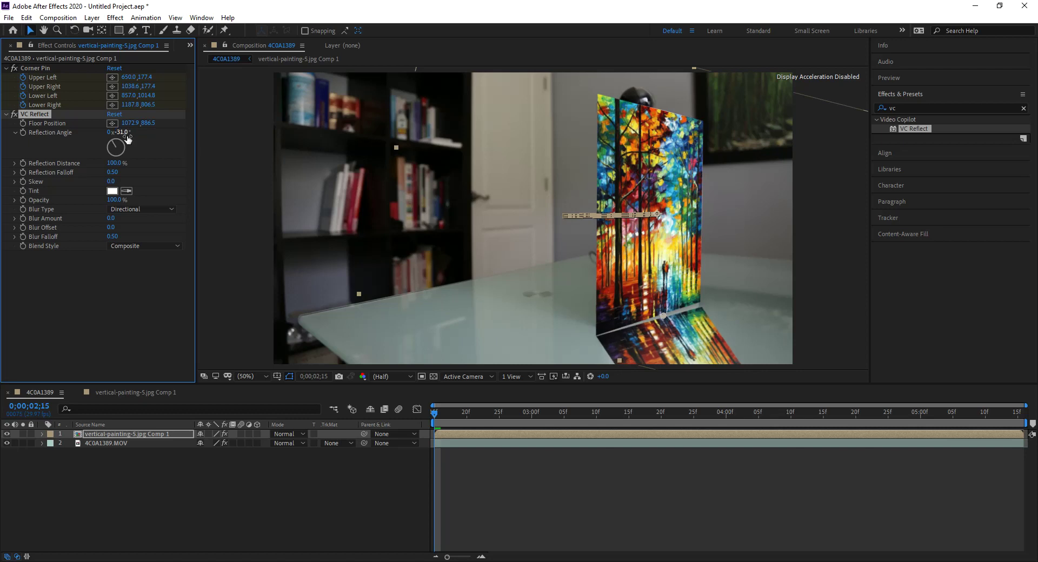
left_click(126, 134)
type("-34")
key("Return")
left_click(126, 135)
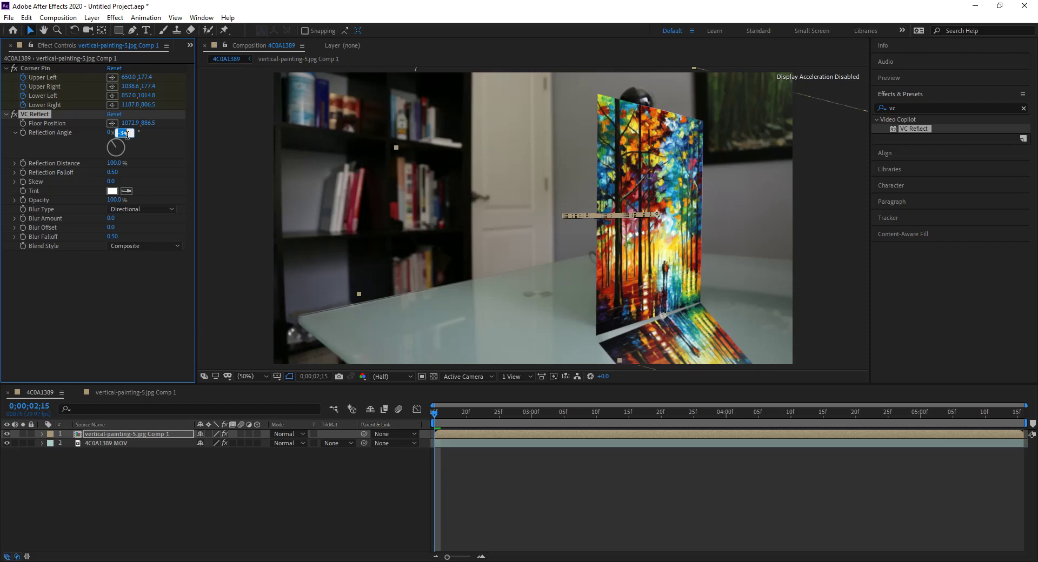
type("-33")
key("Return")
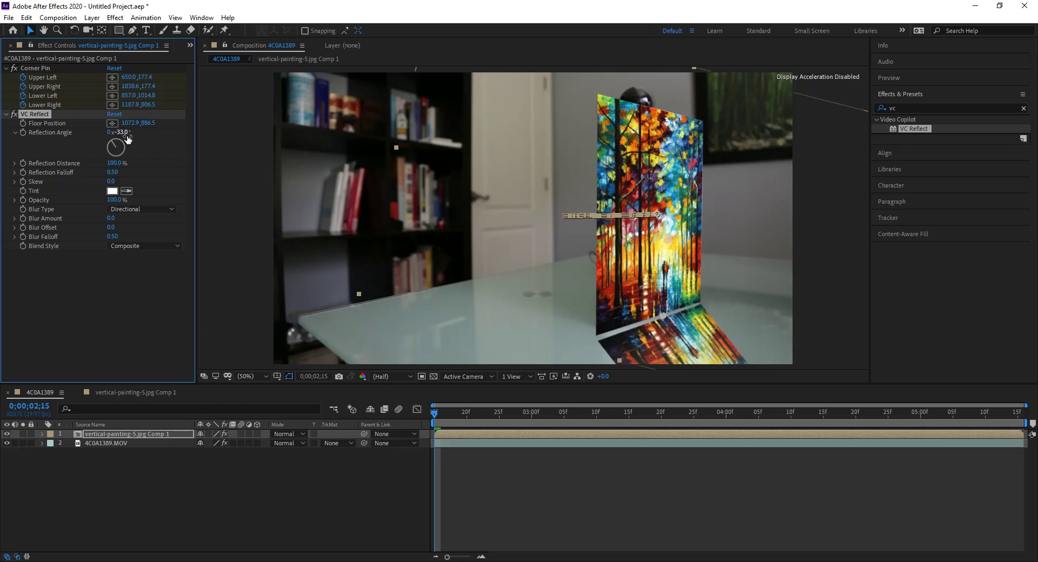
left_click(127, 135)
type("-32")
key("Return")
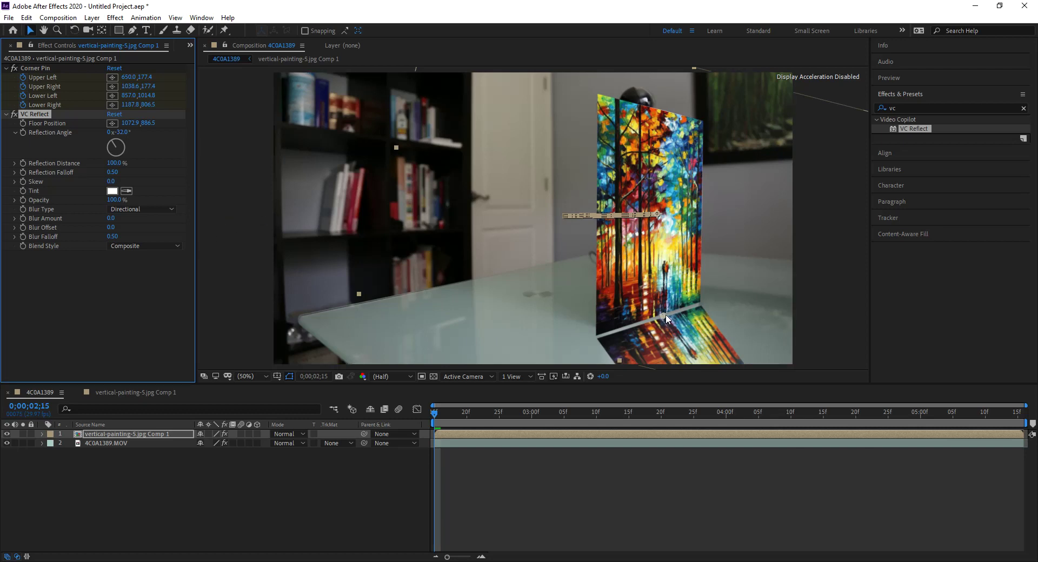
- Fine-tune the floor point, then set the reflection skew to -32.0
left_click_drag(665, 316, 663, 313)
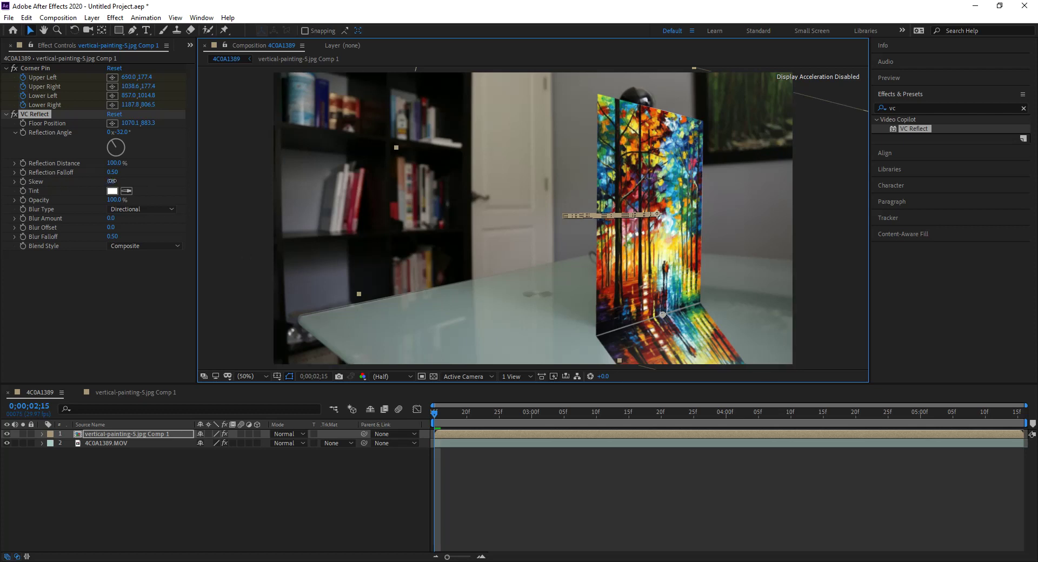
mouse_move(111, 181)
left_mouse_down()
mouse_move(121, 182)
mouse_move(97, 182)
left_mouse_up()
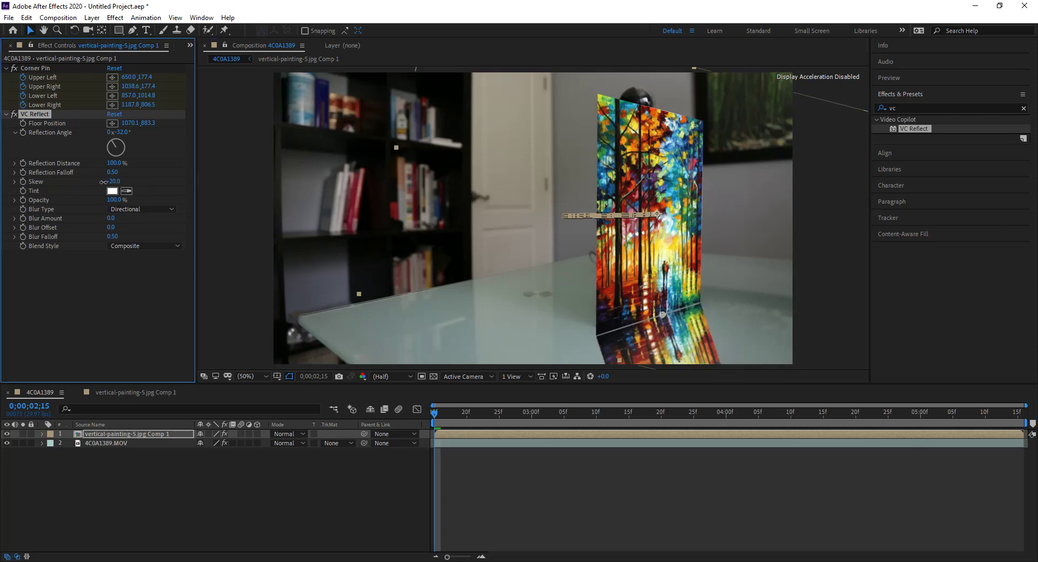
left_click(122, 181)
type("-30")
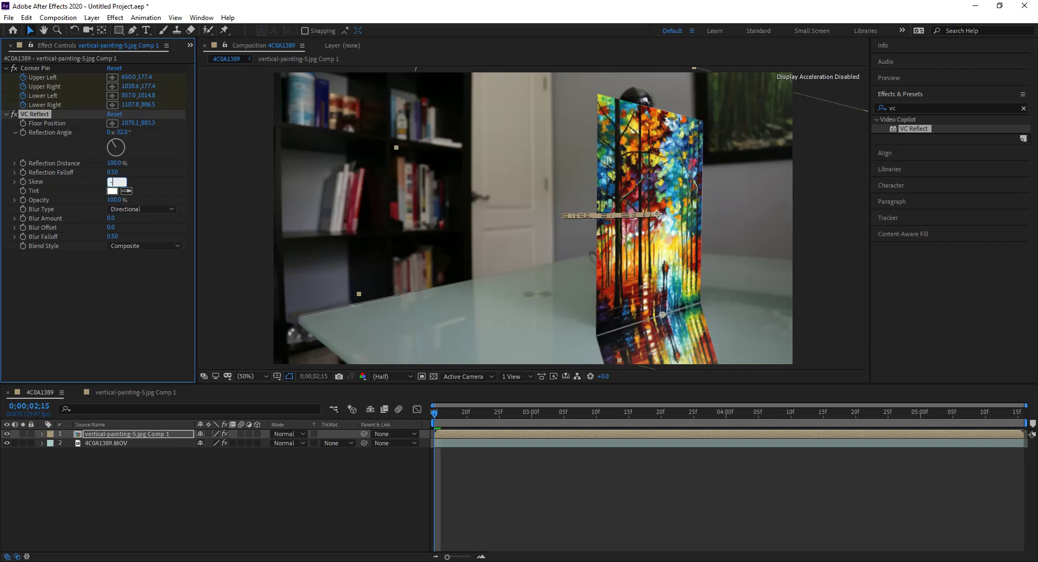
key("Return")
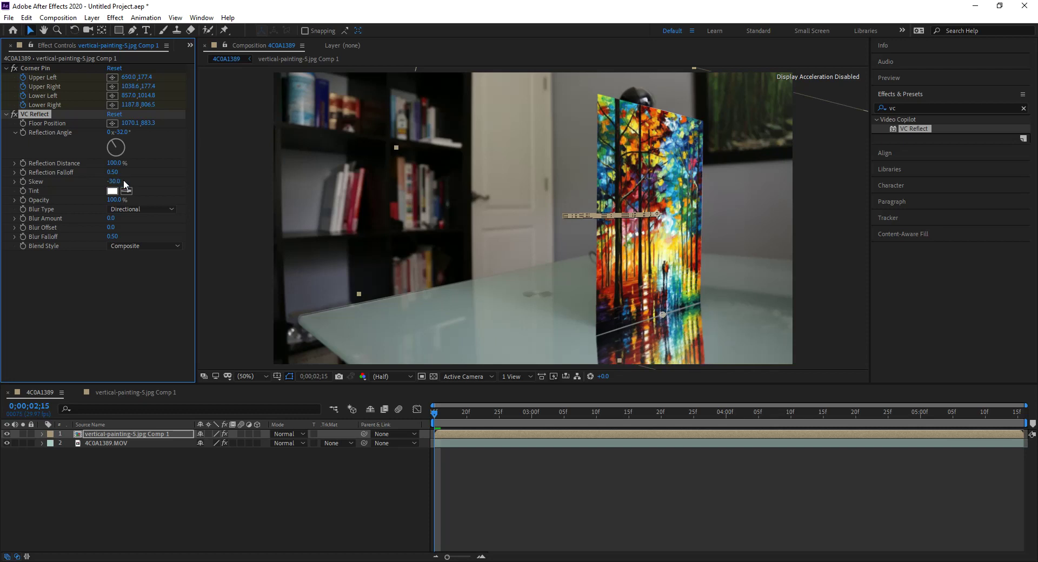
left_click(123, 181)
type("-3")
key("Return")
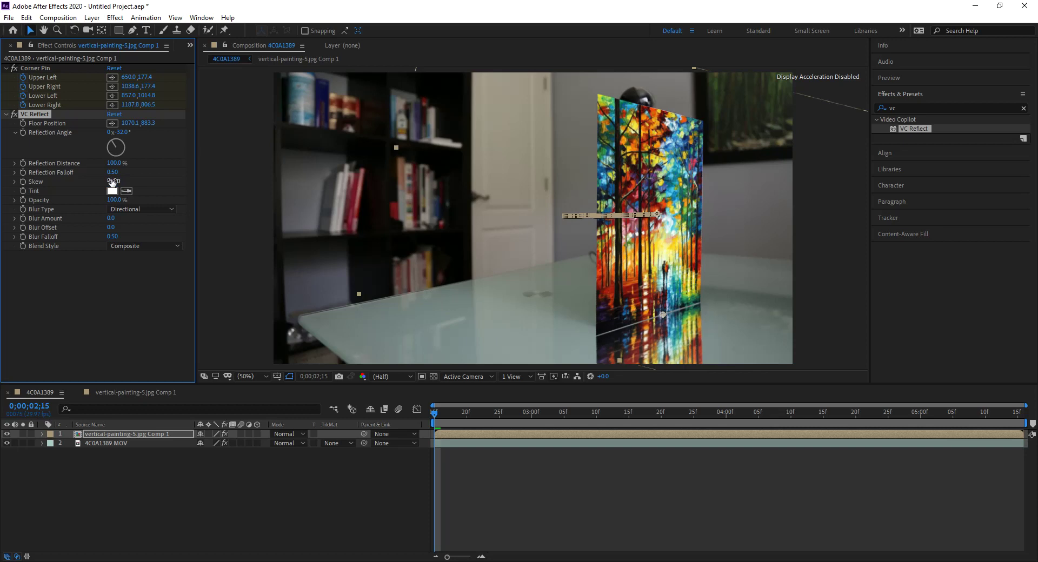
left_click_drag(113, 182, 63, 193)
- Start keyframing the reflection angle, and at 4 seconds tilt the angle and set skew to -24
left_click(23, 132)
left_click(727, 417)
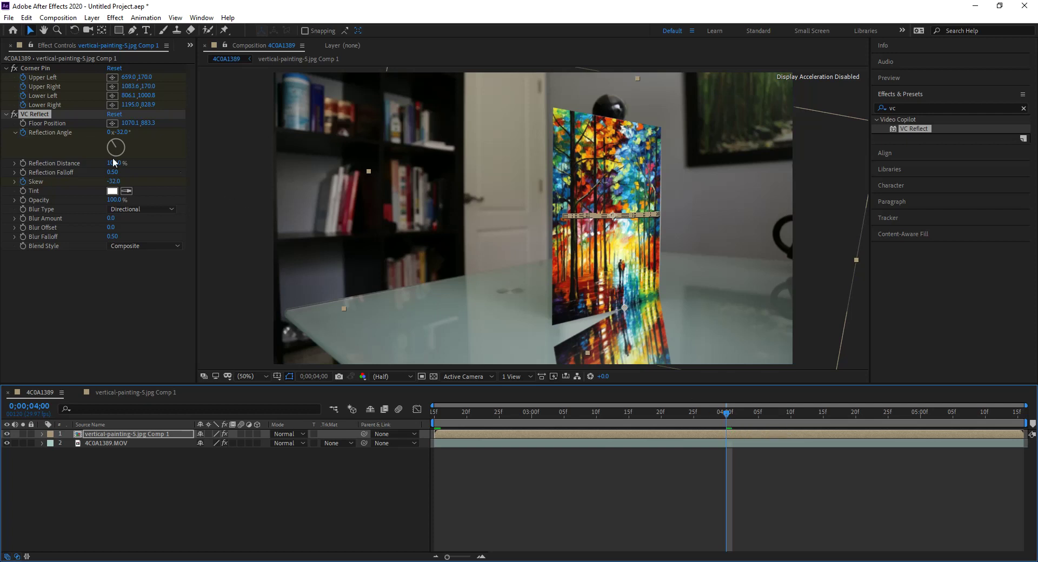
left_click_drag(124, 137, 132, 139)
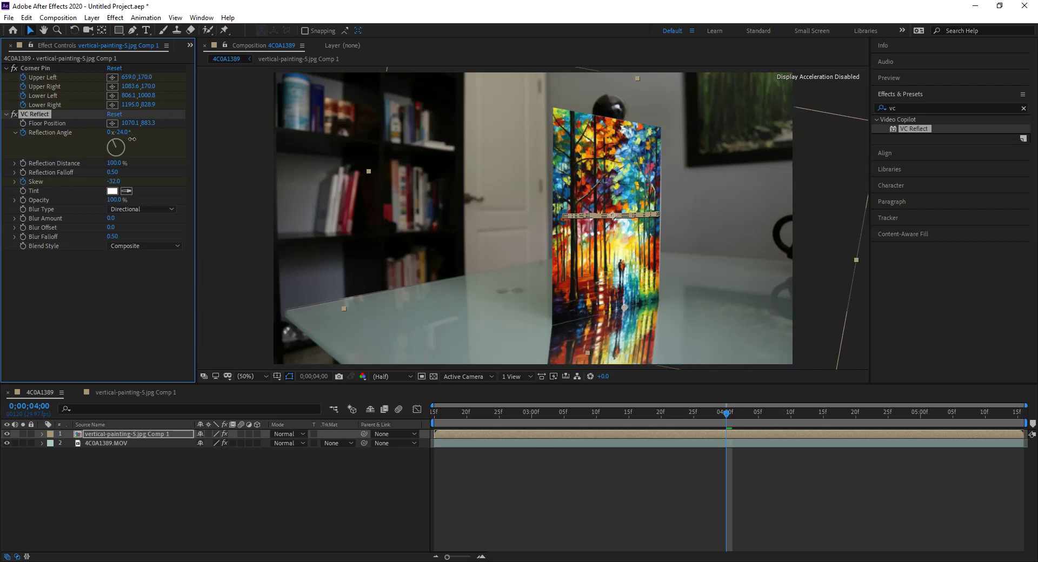
left_click(114, 181)
type("-24")
key("Return")
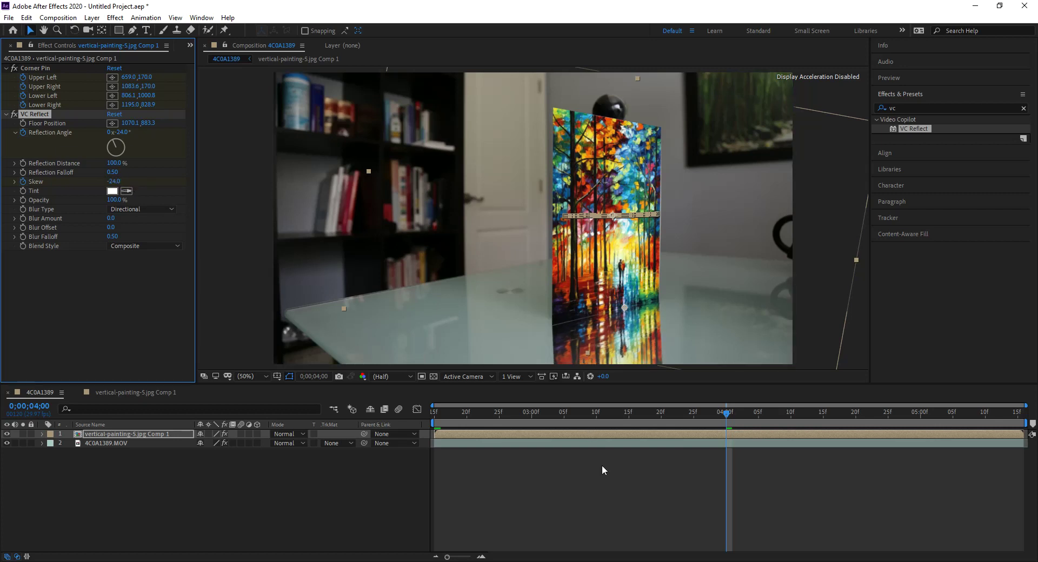
- On the last frame, set the reflection angle to -18.5°
left_click(1016, 412)
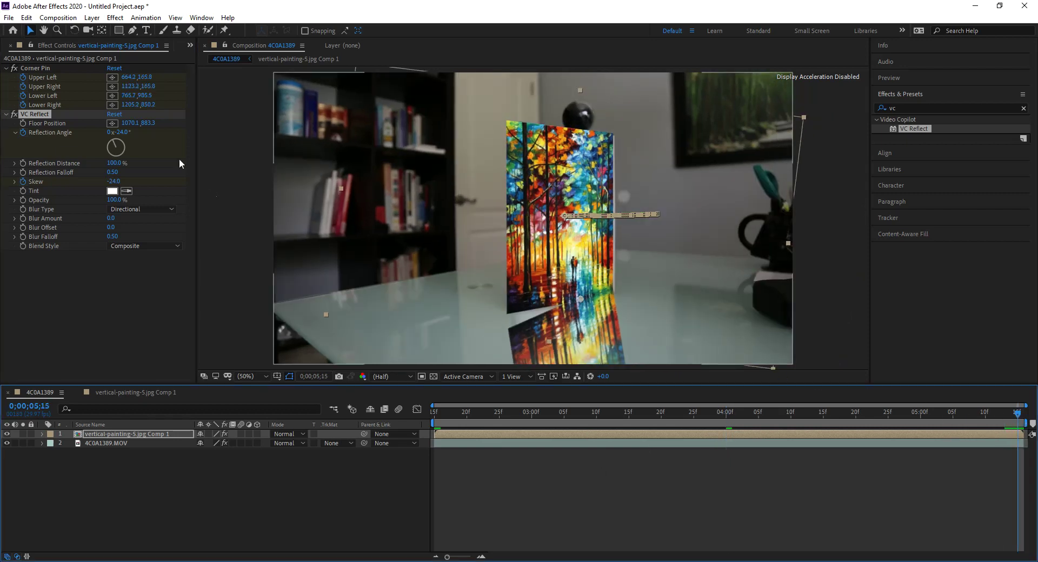
left_click_drag(122, 132, 128, 136)
left_click(123, 132)
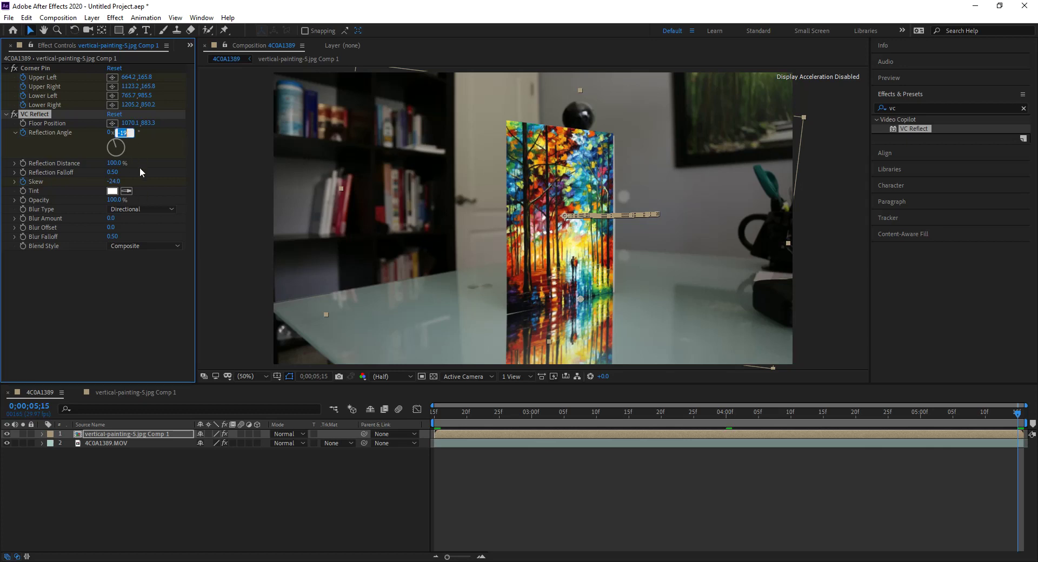
type("-20")
key("Return")
left_click(125, 132)
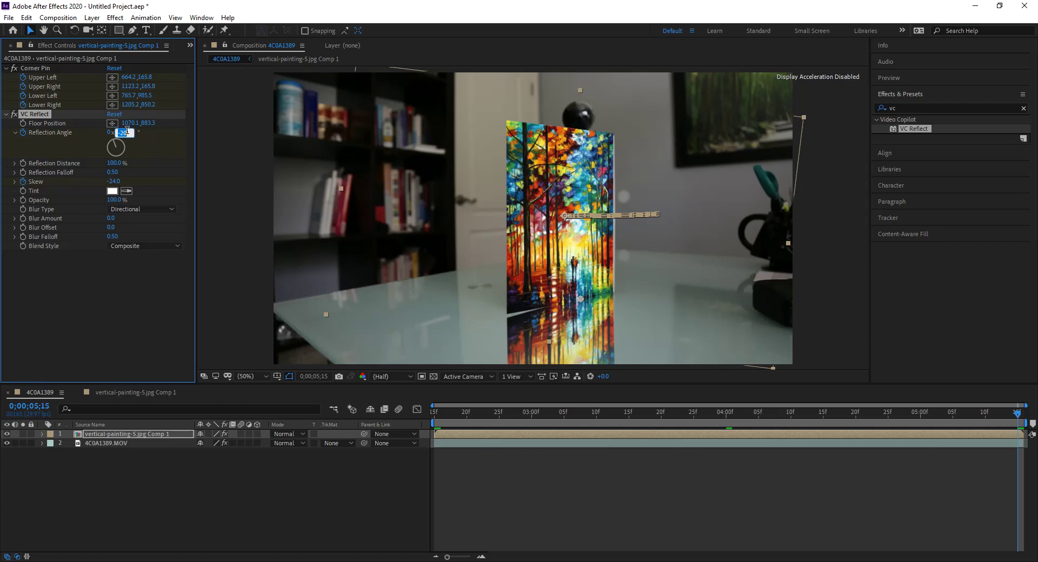
type("-19.5")
key("Return")
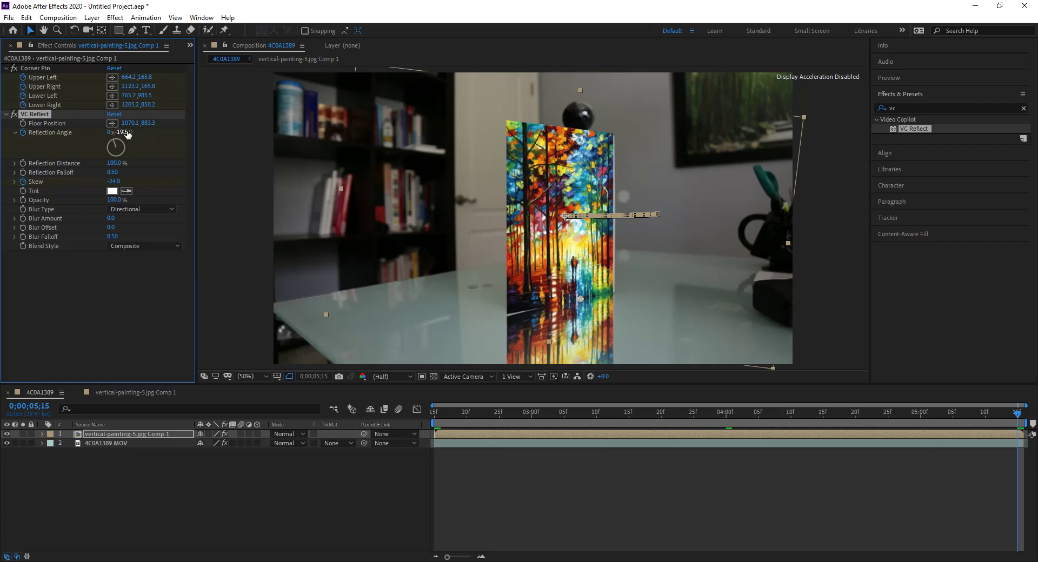
left_click(127, 132)
type("-18")
key("Return")
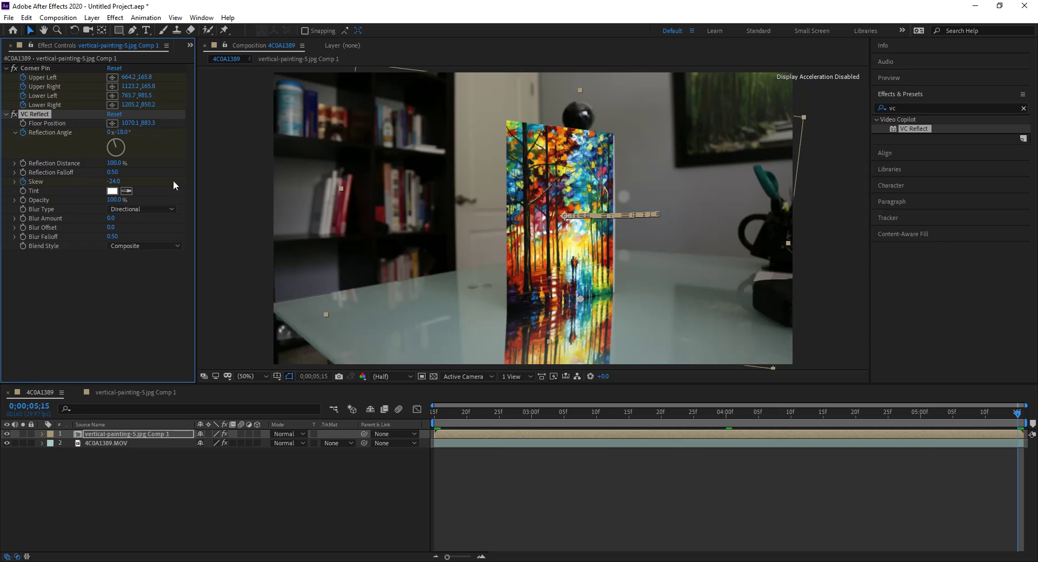
left_click(124, 132)
type("-18.5")
key("Return")
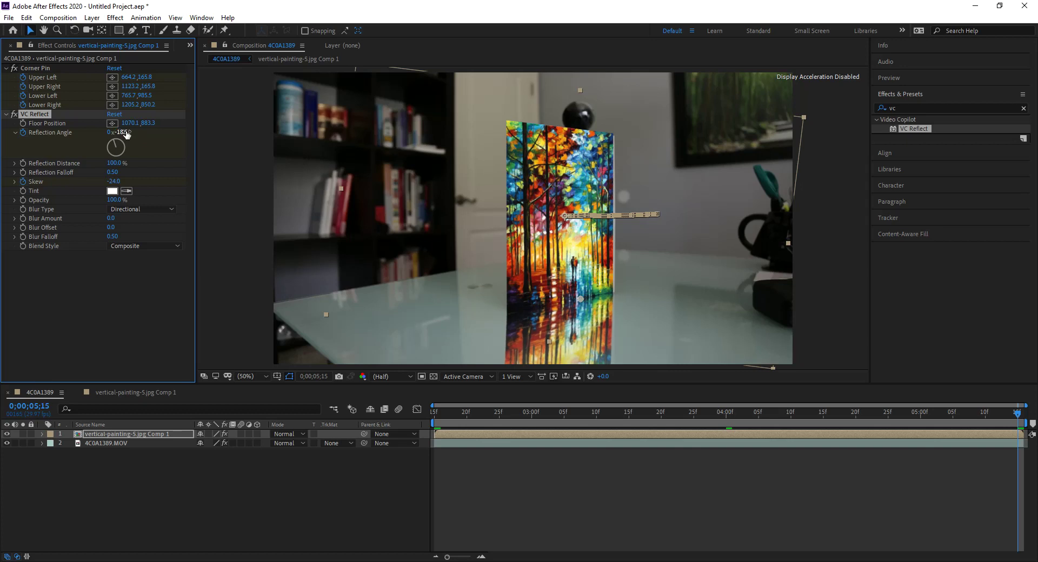
- Set the last-frame skew to -19, then scrub through the clip to check the reflection
left_click(114, 181)
type("-18.5")
key("Return")
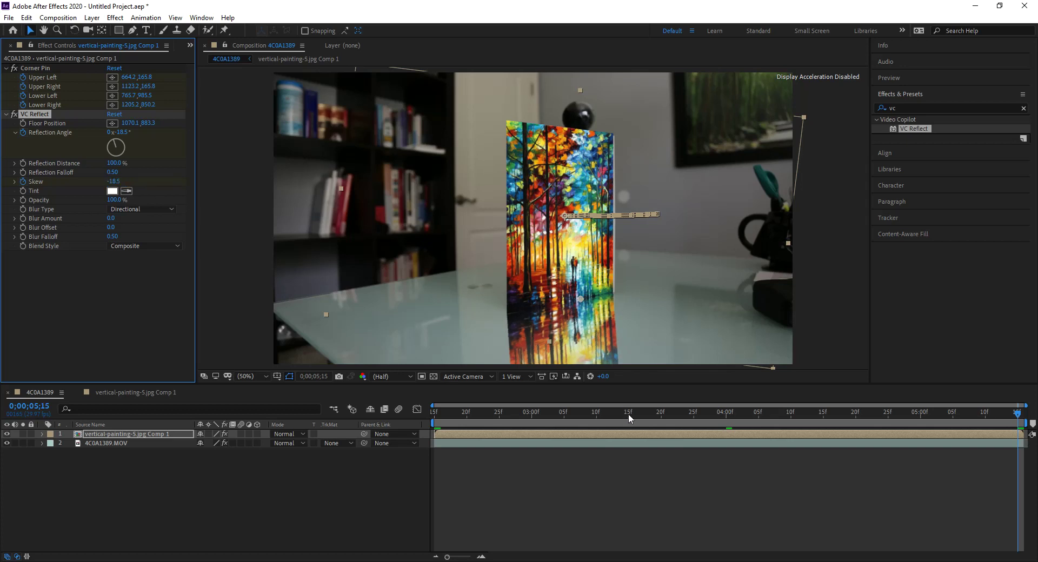
left_click(114, 181)
type("-19")
key("Return")
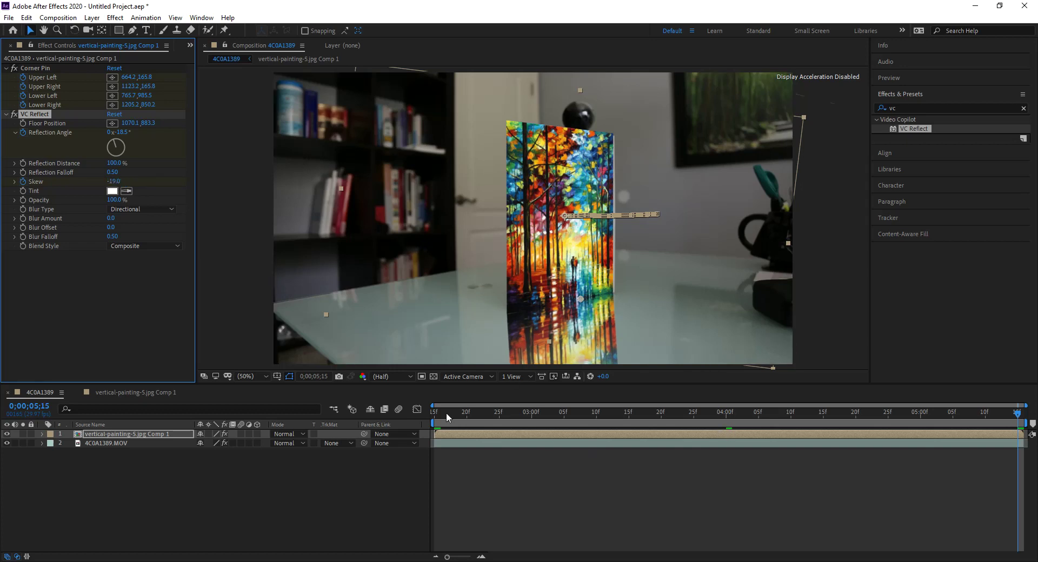
left_click_drag(446, 413, 753, 432)
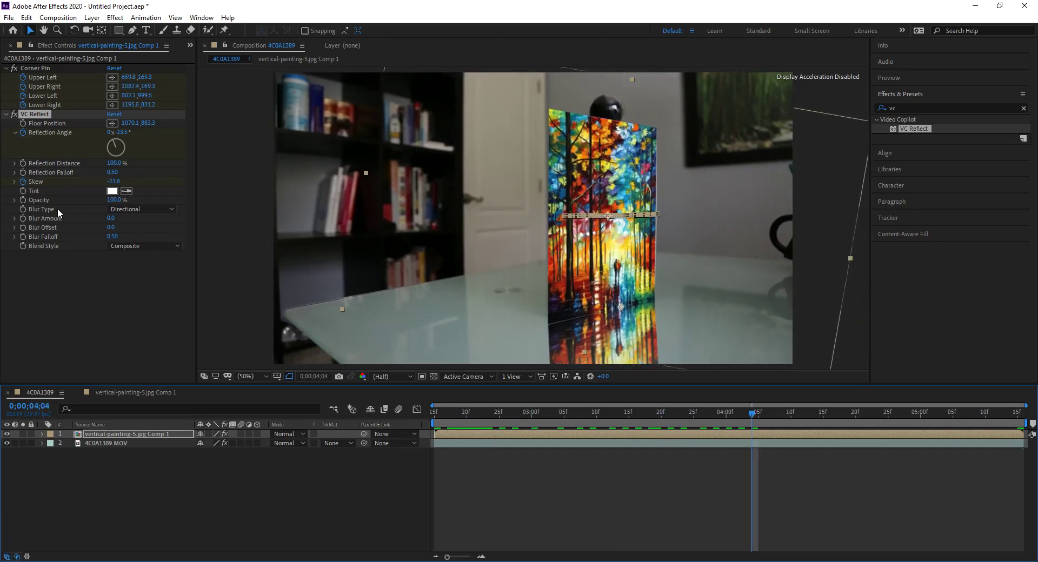
- Set the VC Reflect blur amount to 3
left_click(112, 218)
type("3")
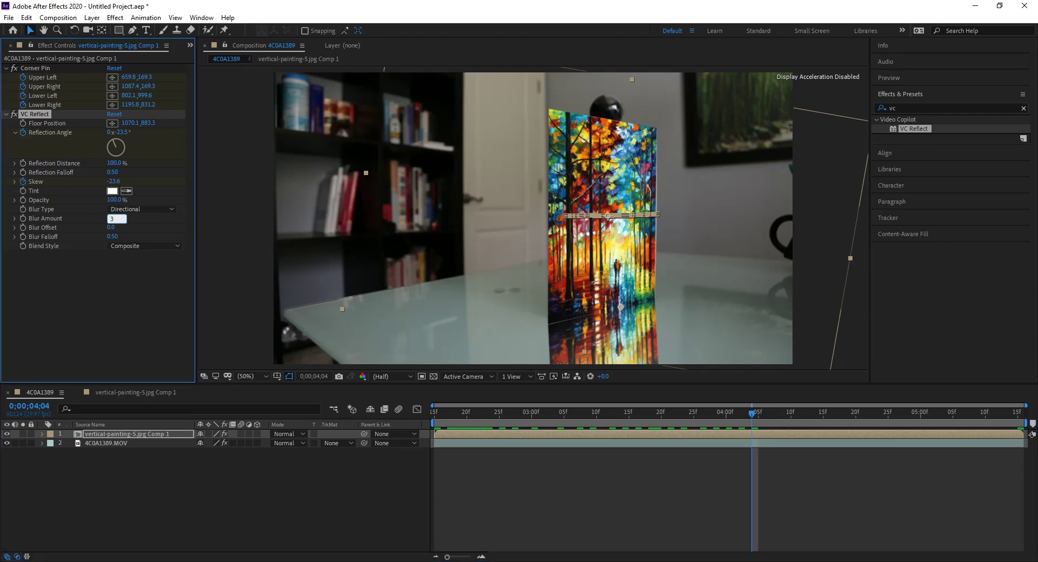
key("Return")
left_click(125, 228)
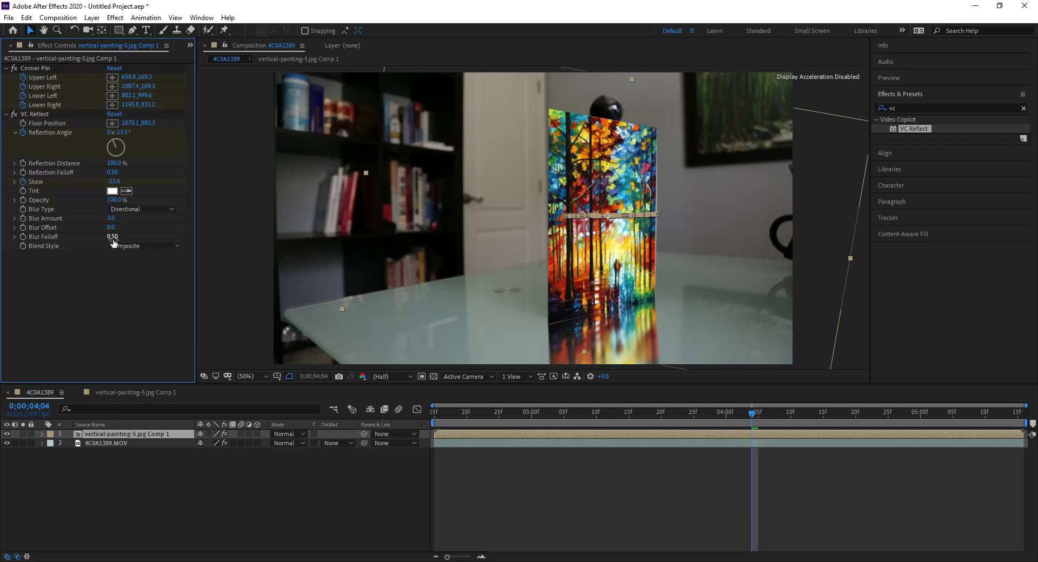
- Lower the blur falloff to 0.23 and the reflection opacity to 82%
left_click(108, 237)
left_click_drag(108, 236, 85, 235)
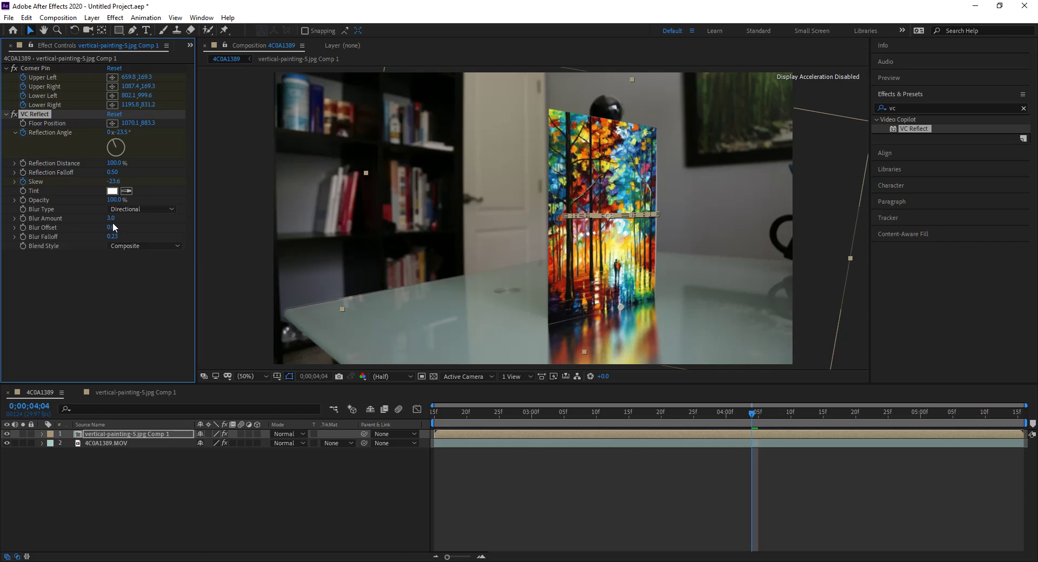
mouse_move(114, 229)
left_mouse_down()
mouse_move(123, 230)
mouse_move(111, 230)
left_mouse_up()
left_click_drag(118, 203, 108, 201)
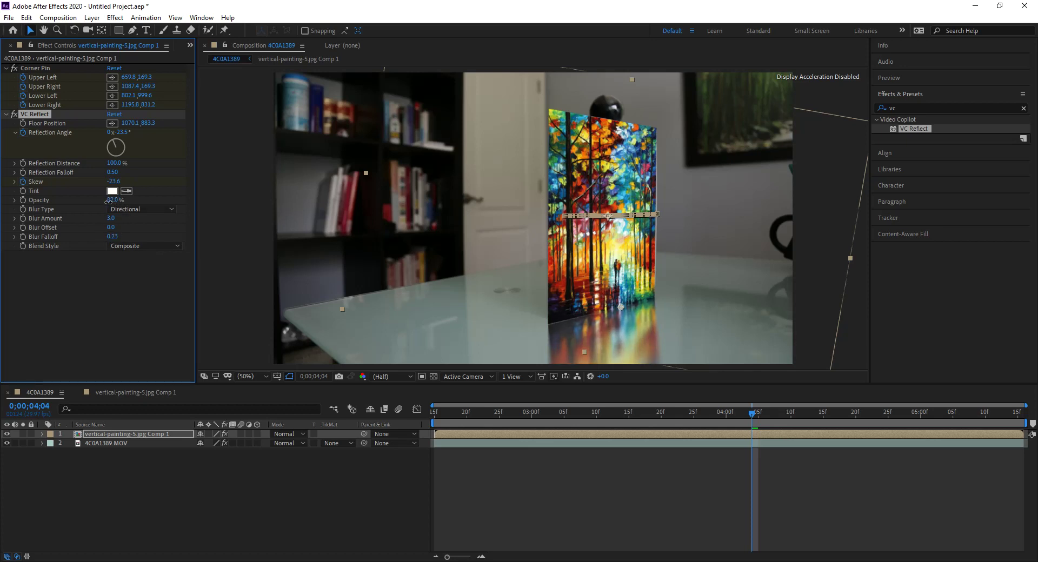
- Deselect the painting layer, preview the composite from the first frame, then stop at the clip's end
left_click(493, 462)
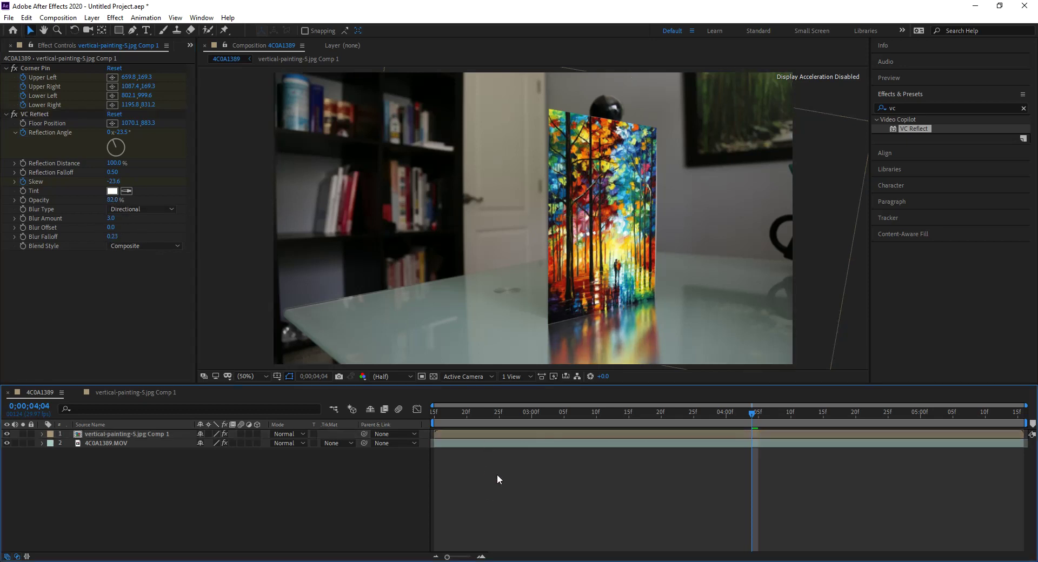
key("Home")
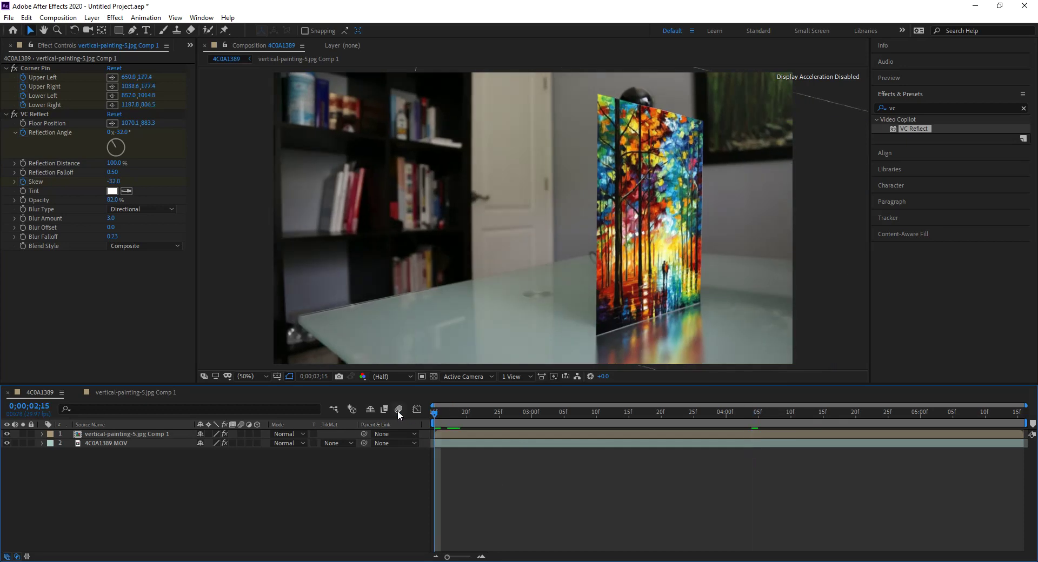
key("space")
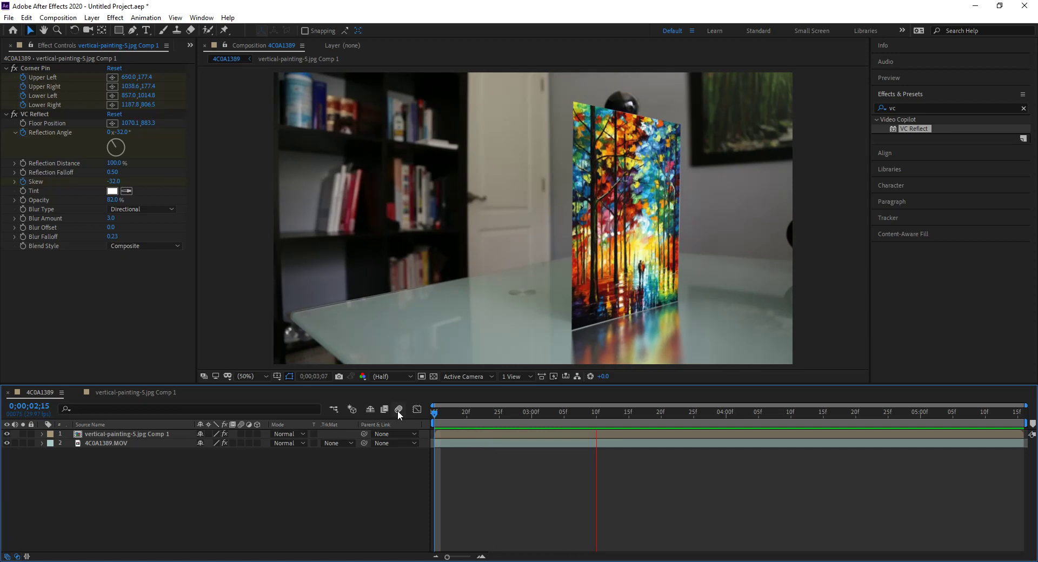
left_click_drag(935, 412, 1027, 420)
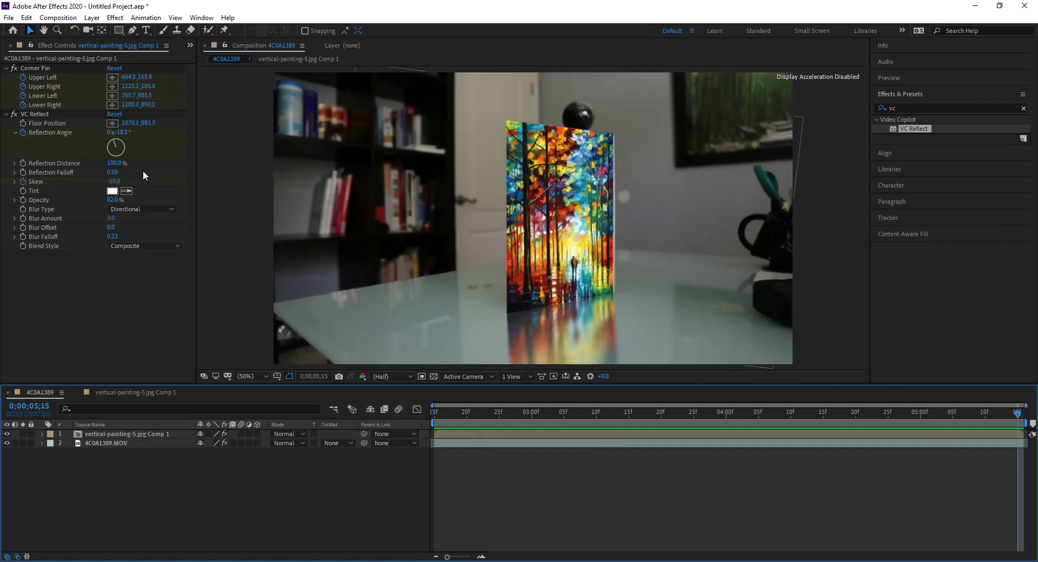
- On the last frame, with the VC Reflect guides visible, nudge the floor position slightly lower
left_click(23, 114)
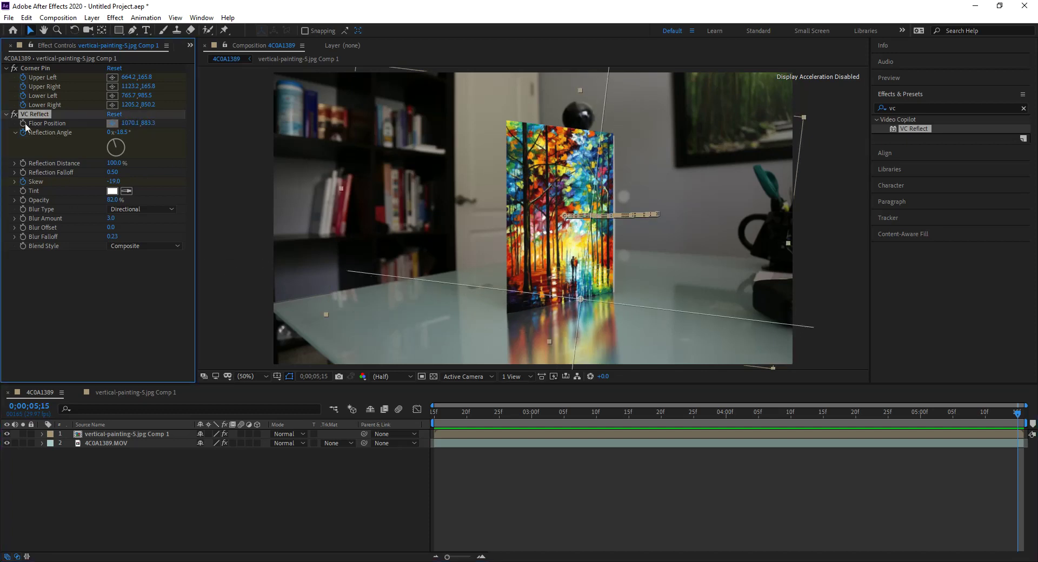
left_click(423, 410)
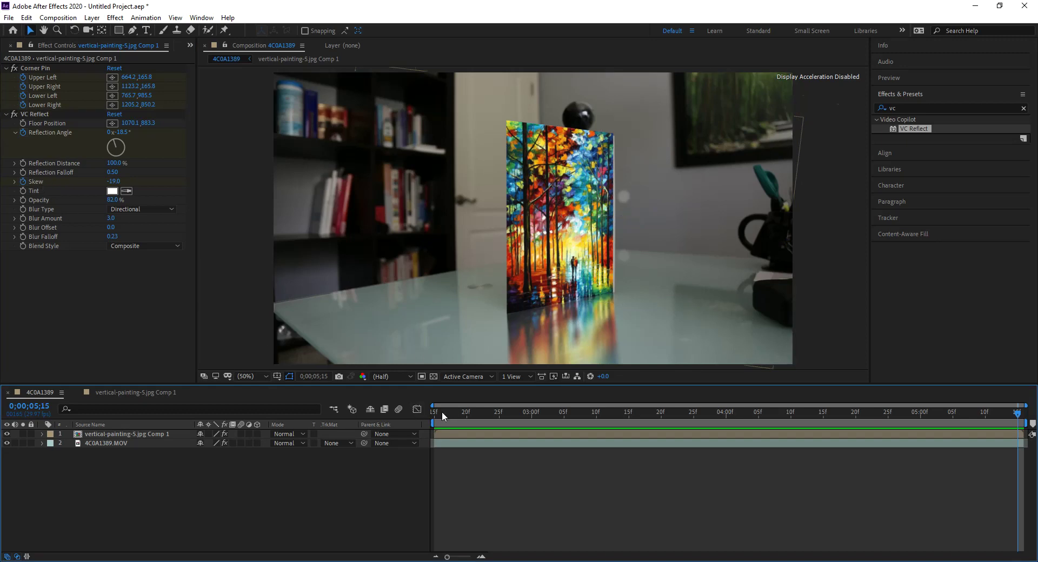
key("Home")
left_click(35, 114)
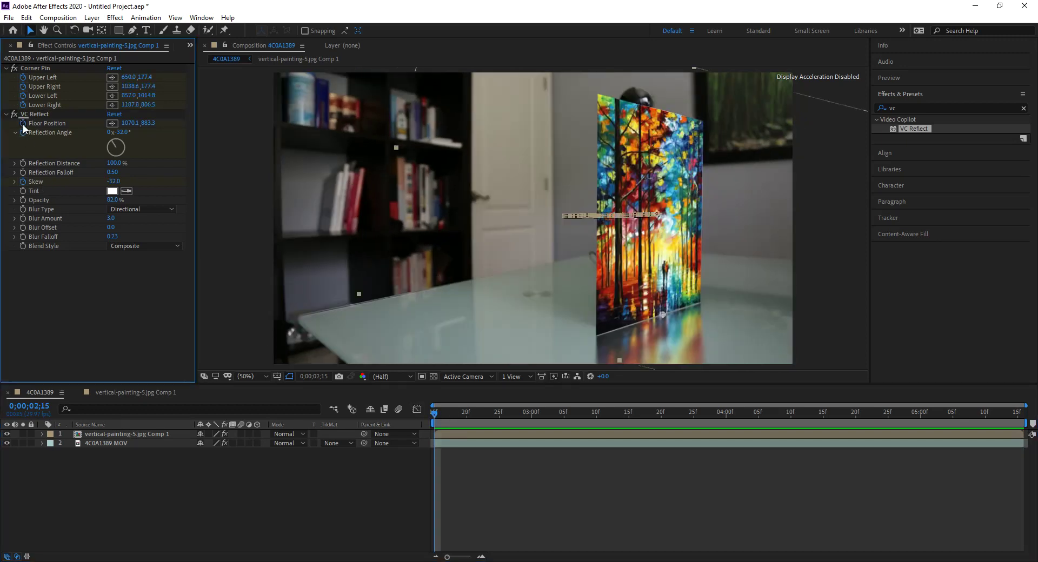
left_click(998, 414)
left_click(1020, 414)
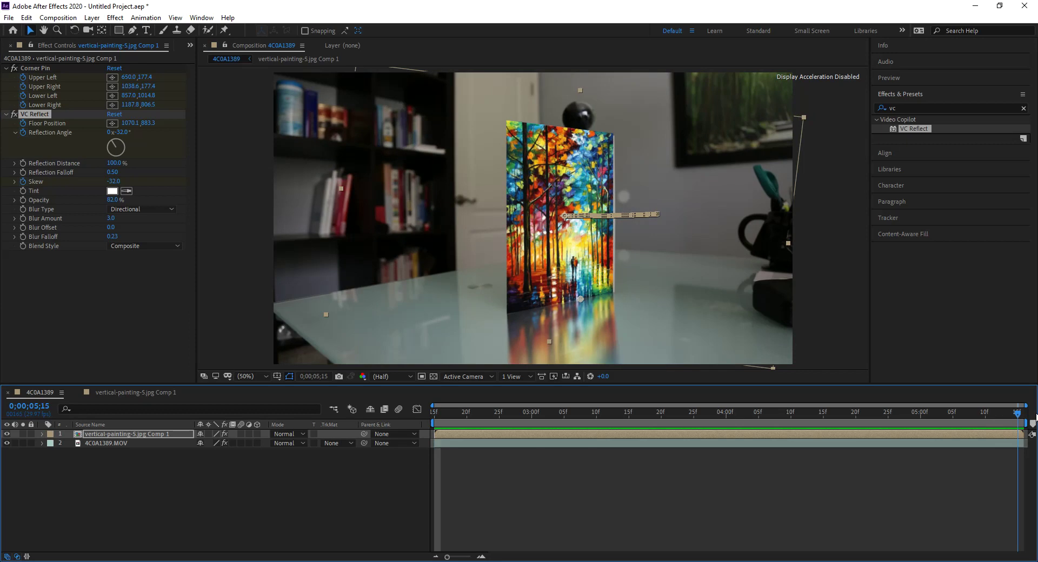
left_click_drag(580, 301, 579, 301)
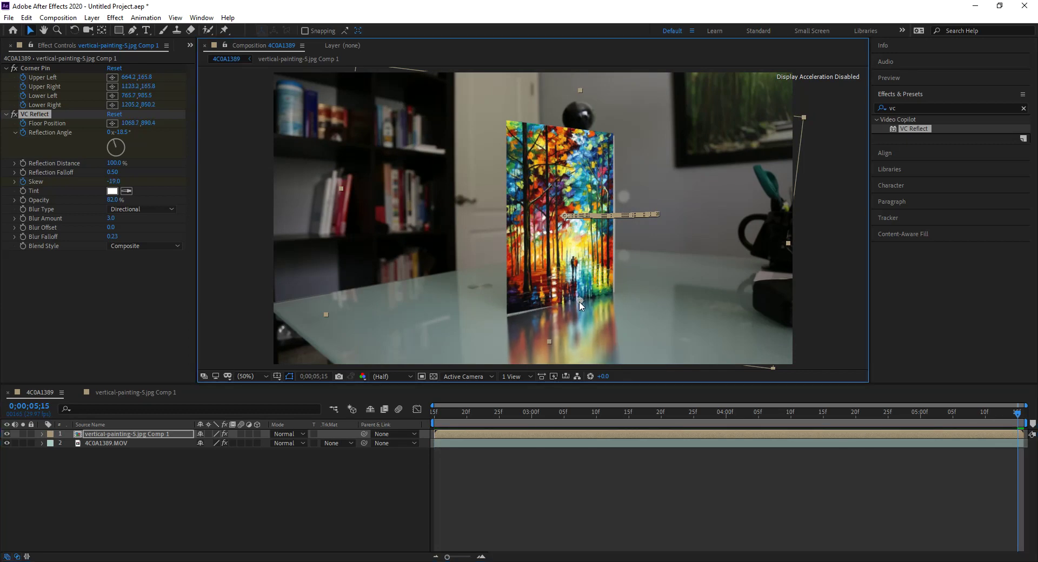
- Set the last-frame skew to -20 and the reflection angle to -17°
left_click(115, 182)
type("-20")
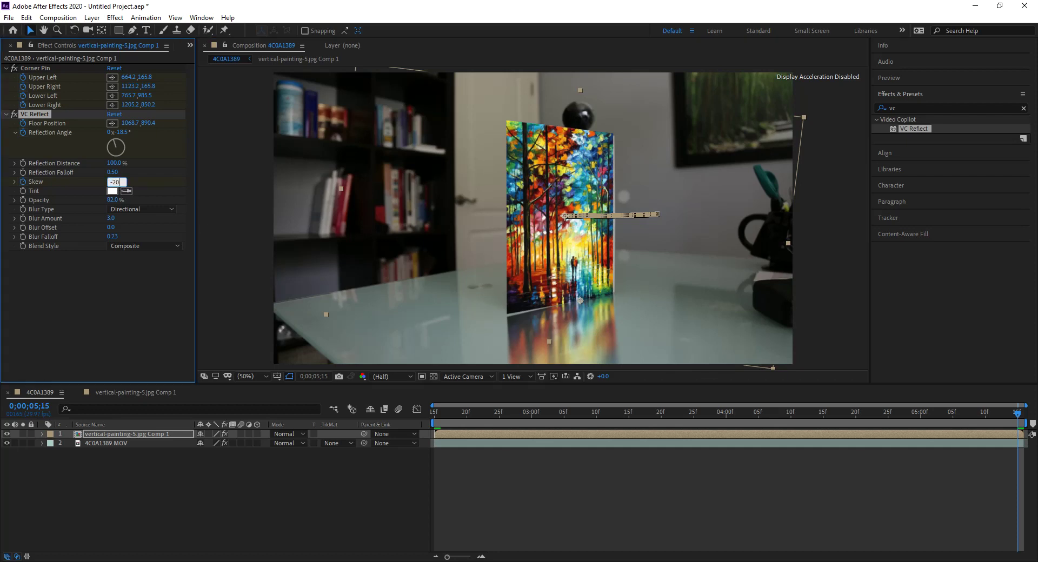
key("Return")
left_click(129, 132)
type("-19")
key("Return")
left_click_drag(123, 133, 125, 132)
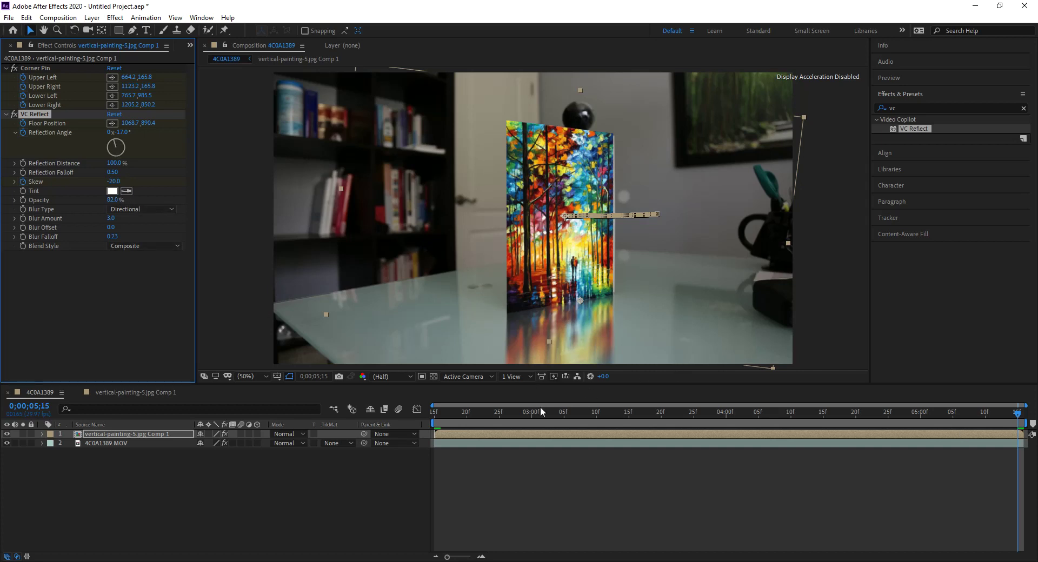
- Scrub the playhead to 0;00;03;27 to check the interpolated reflection mid-clip
left_click_drag(631, 414, 709, 427)
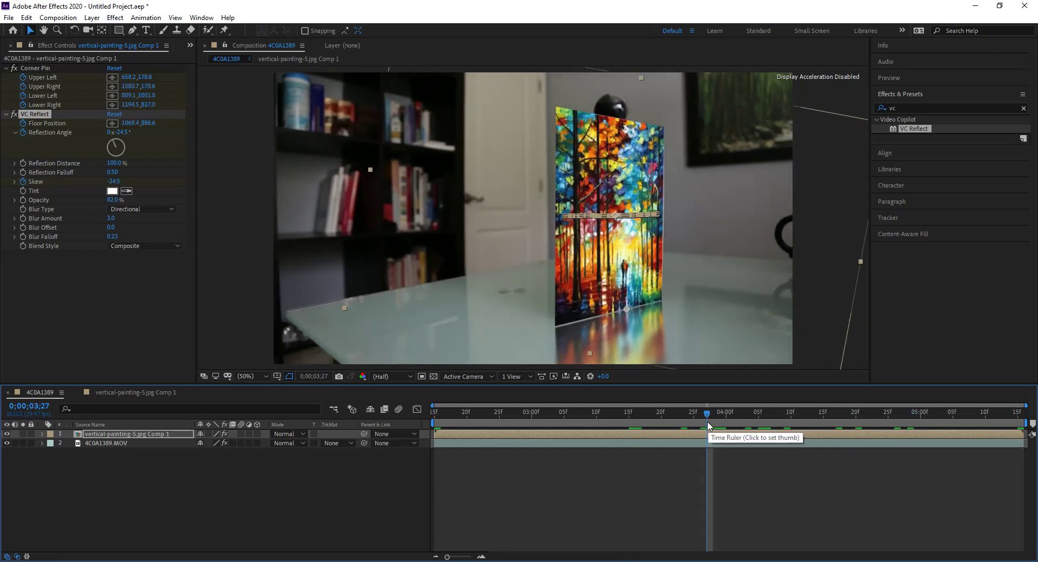